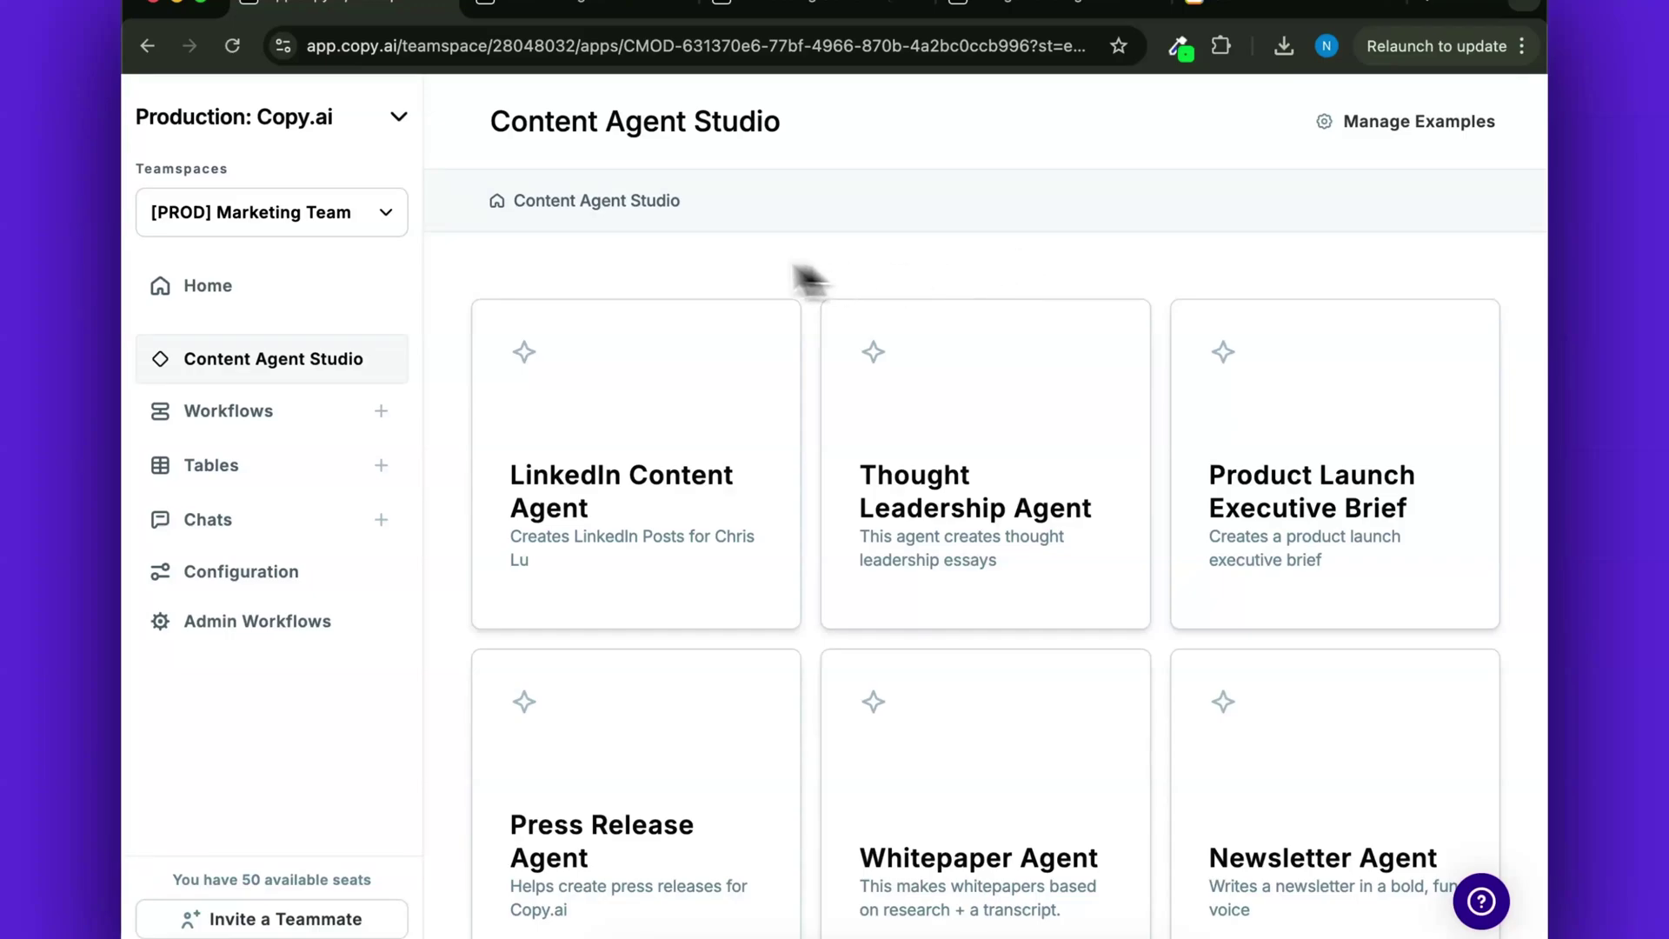
scroll(465, 274, down, 6)
scroll(464, 274, down, 4)
scroll(464, 274, down, 8)
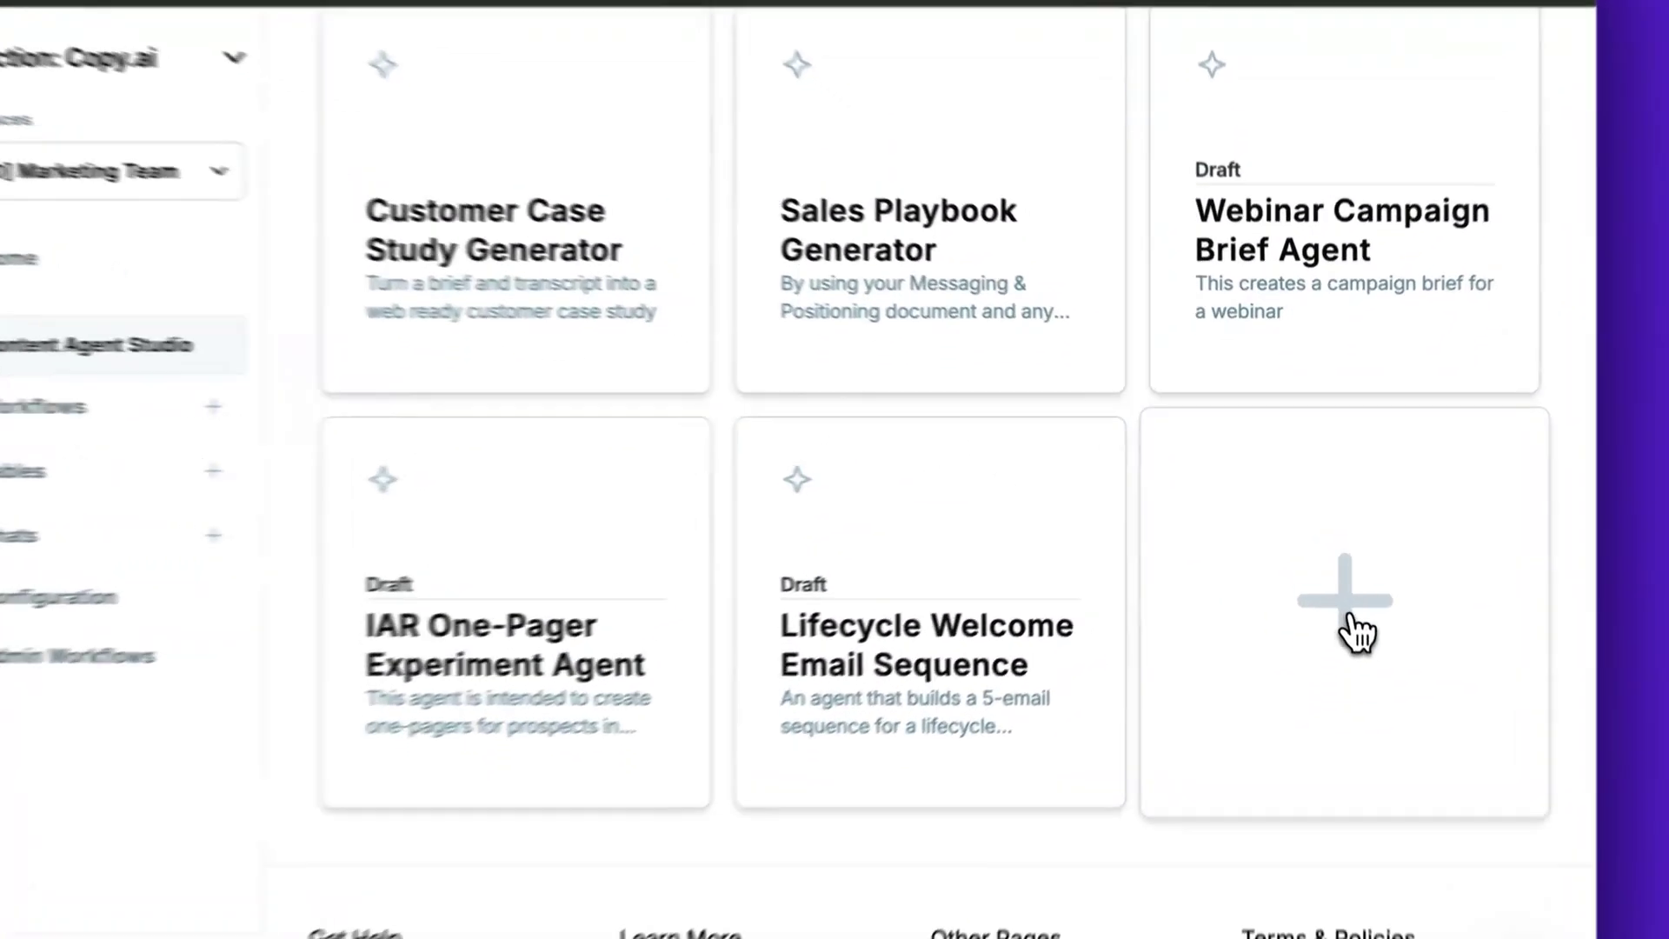
Create a new agent titled 'Blog Writer', described as writing blog posts for Copy.ai, with content type Blog Post.
click(1344, 600)
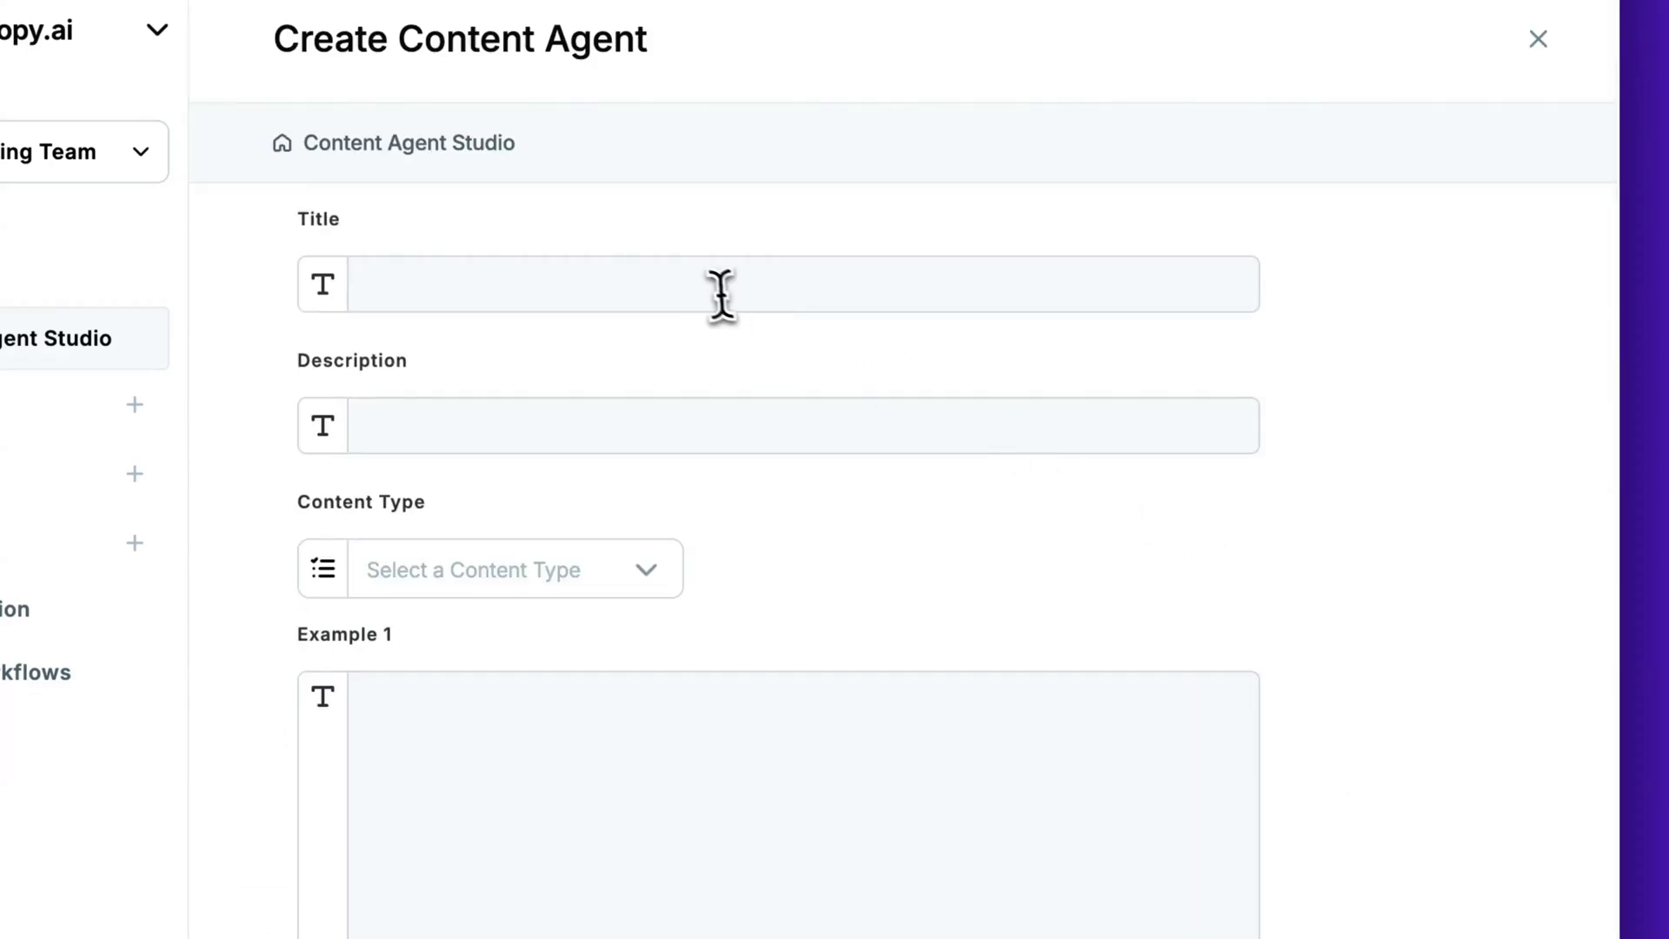
click(712, 290)
text(Blog Writer)
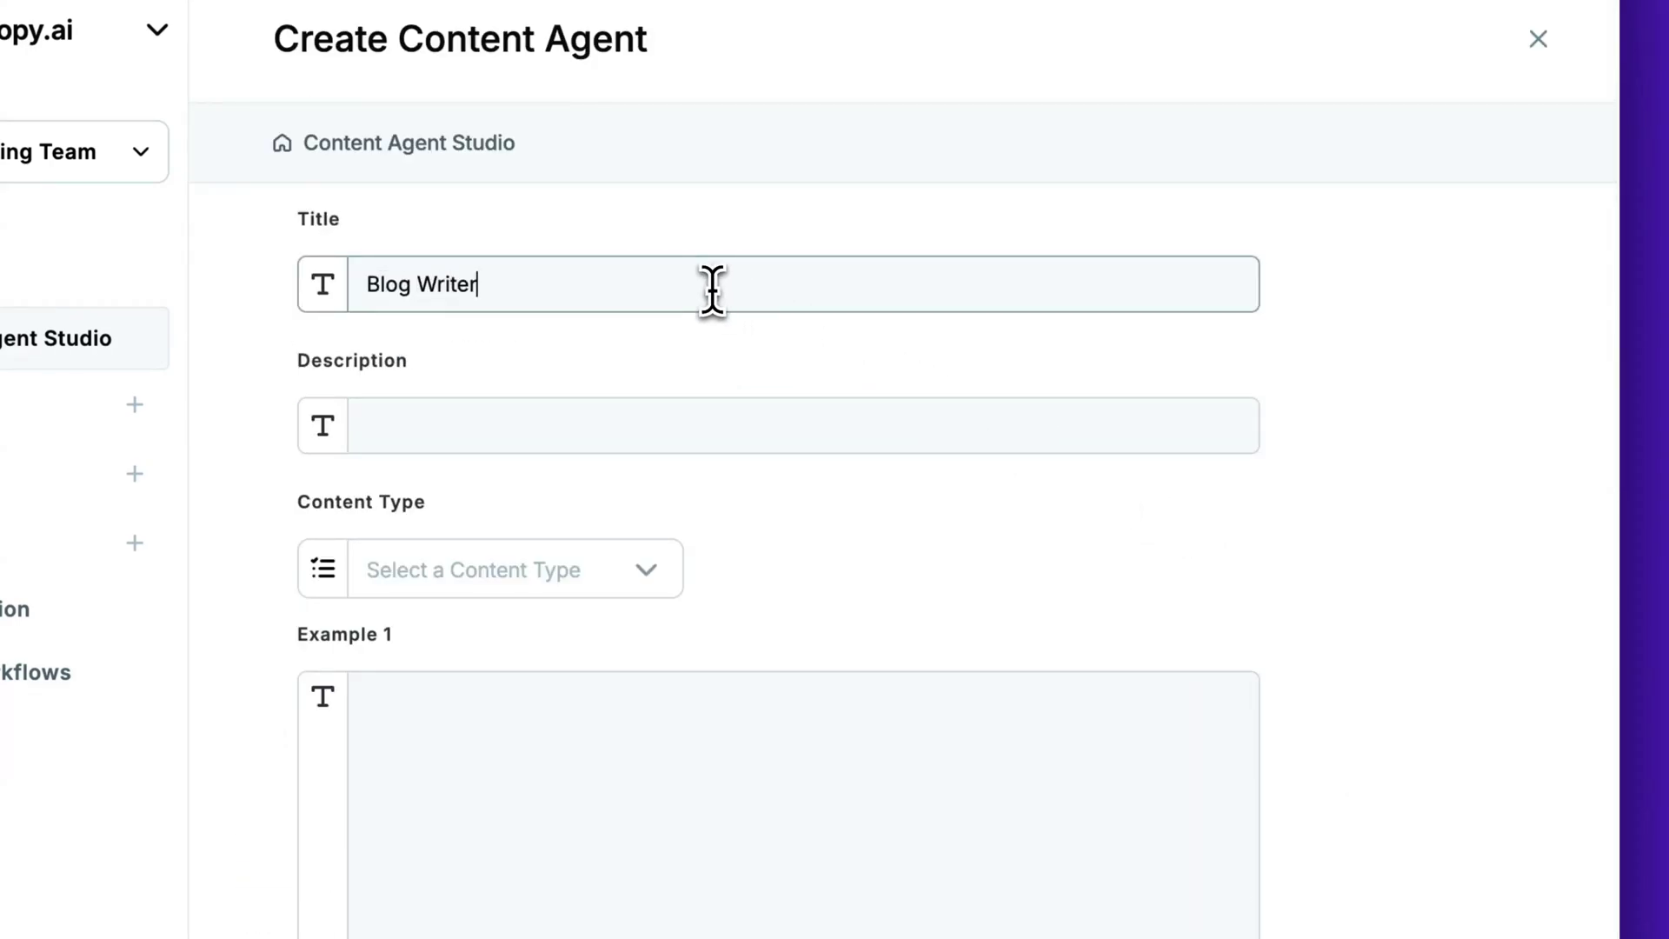
click(665, 426)
text(Thi)
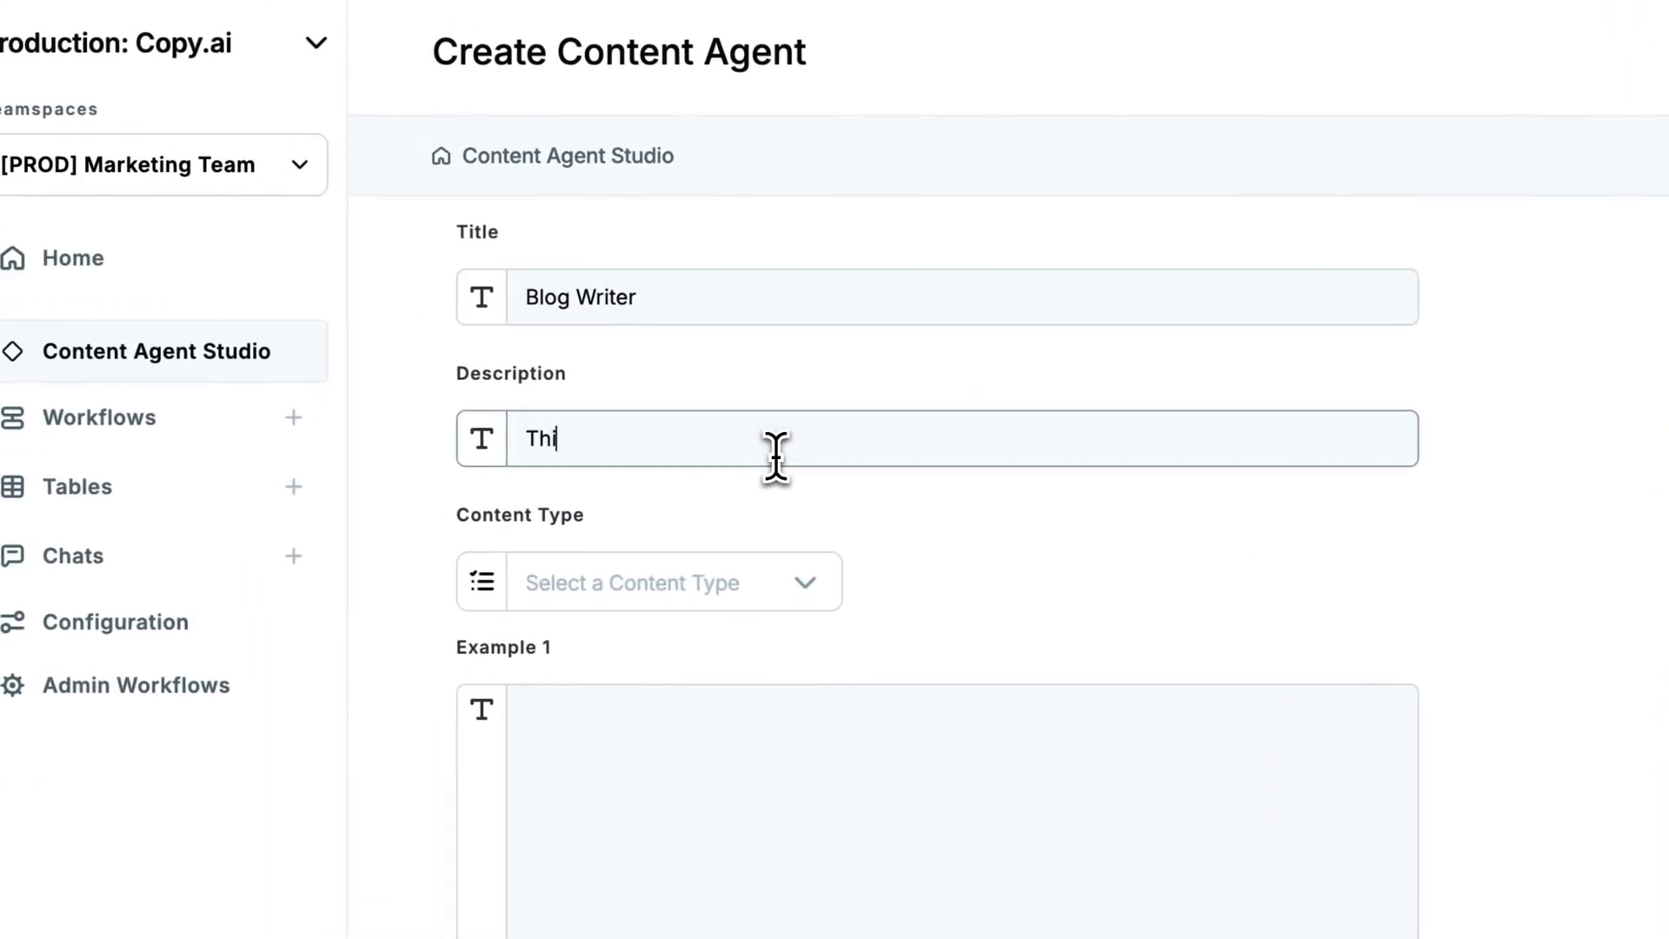
text(blog posts for Copy.ai)
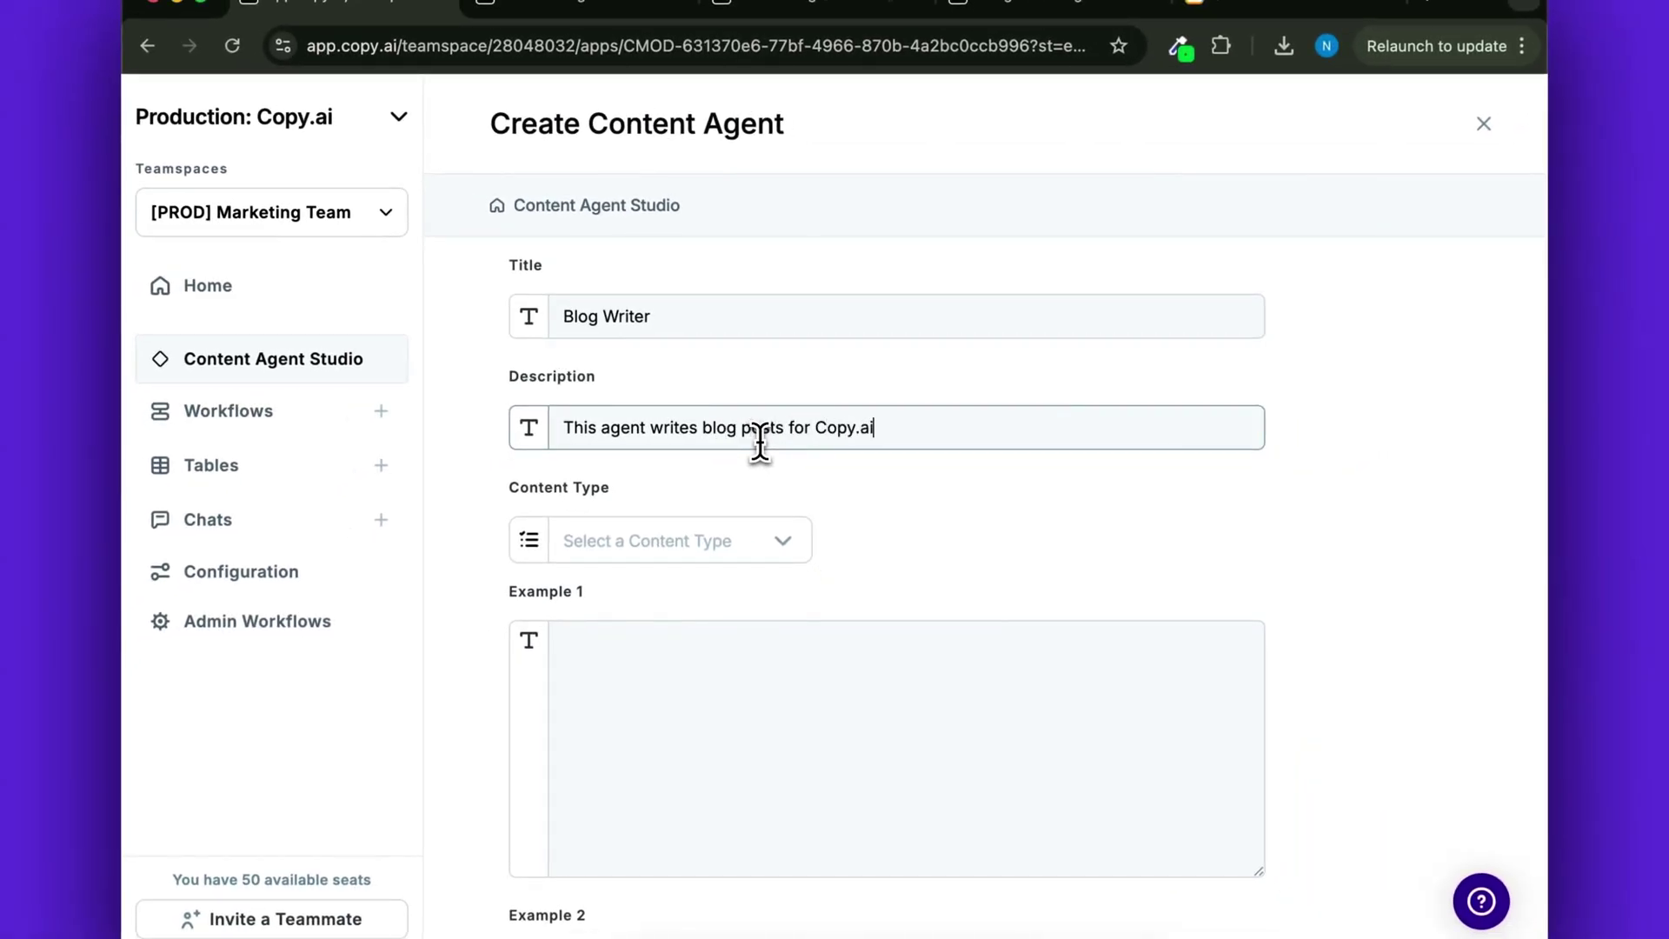
click(678, 541)
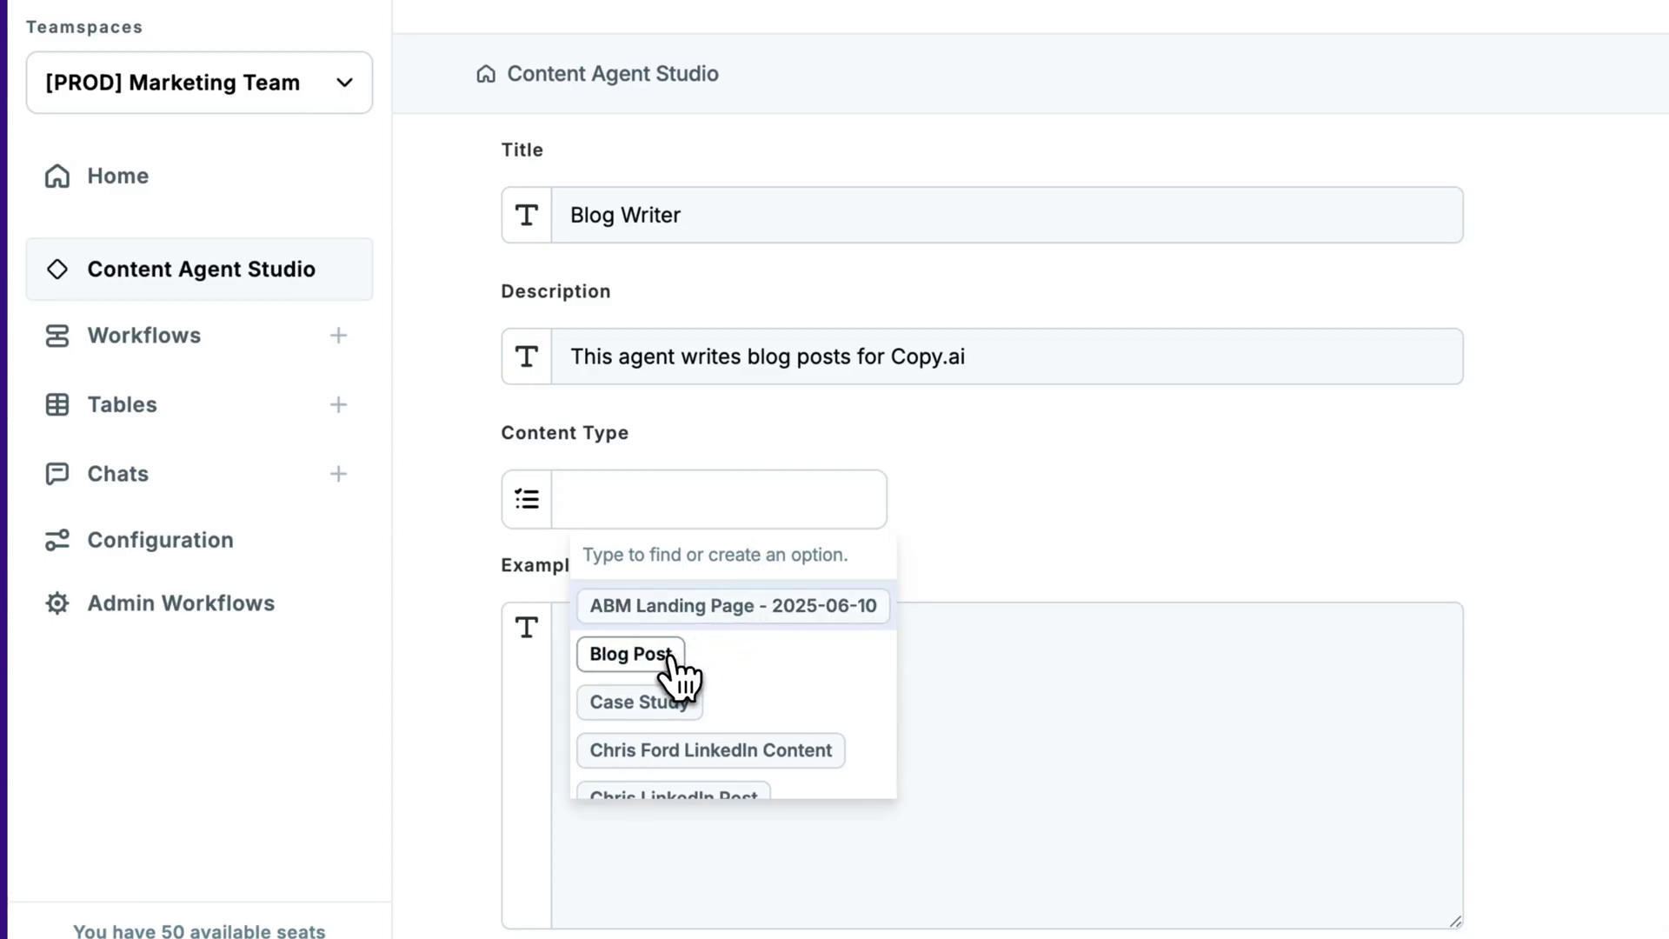
click(631, 653)
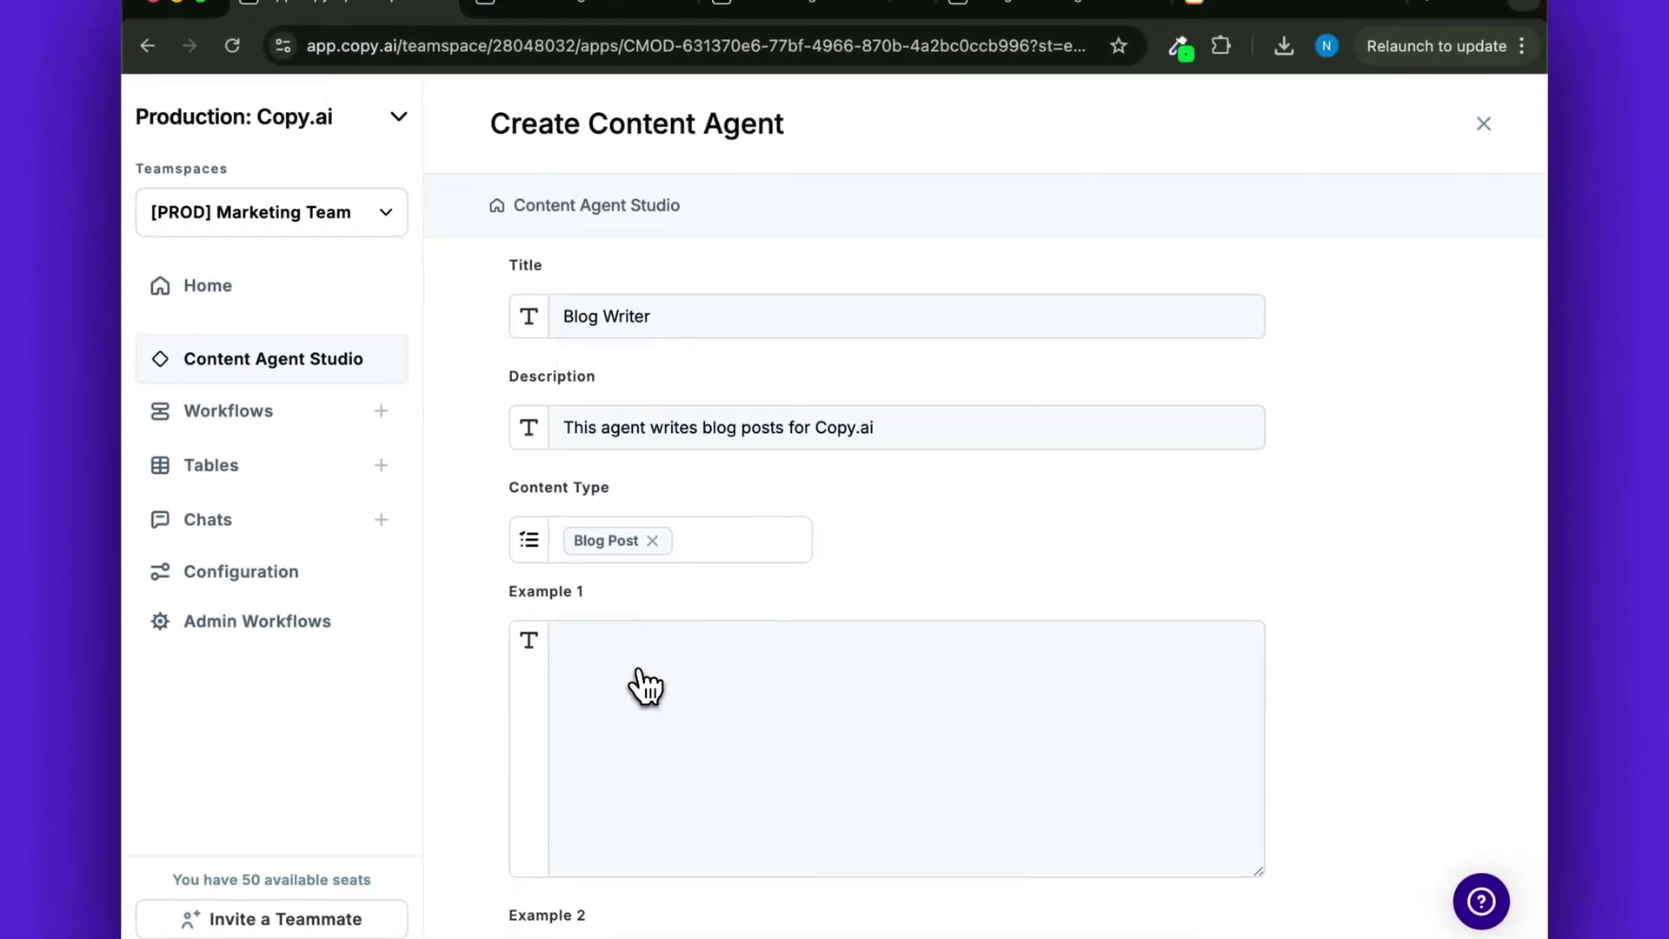
scroll(645, 686, down, 1)
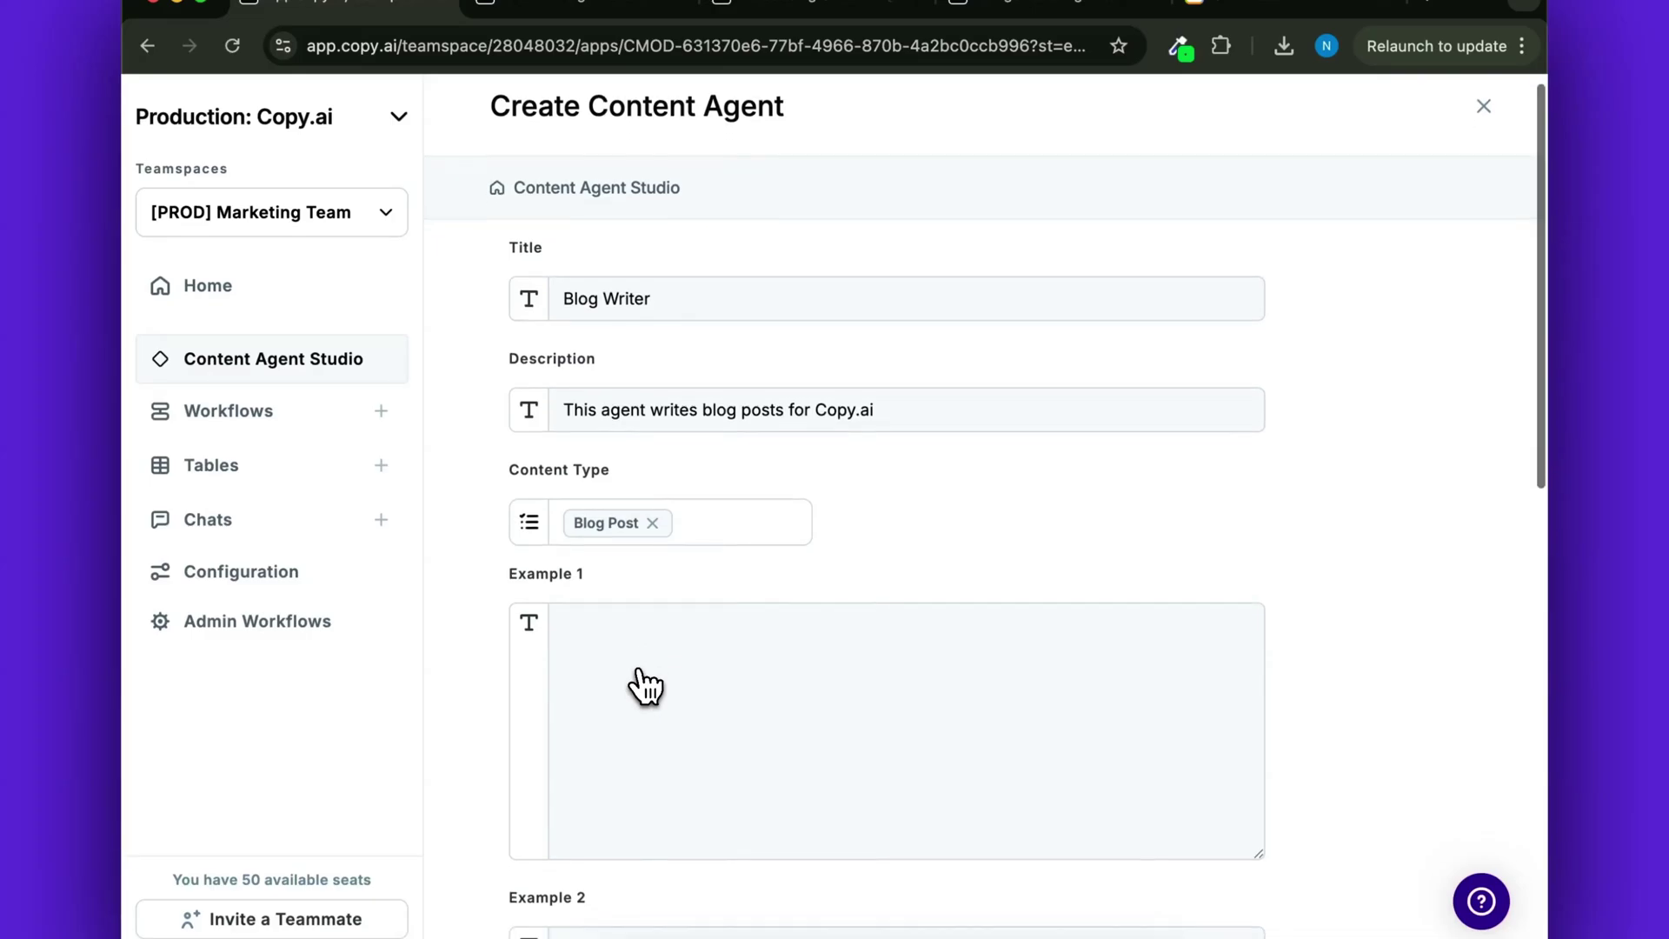
scroll(645, 686, up, 1)
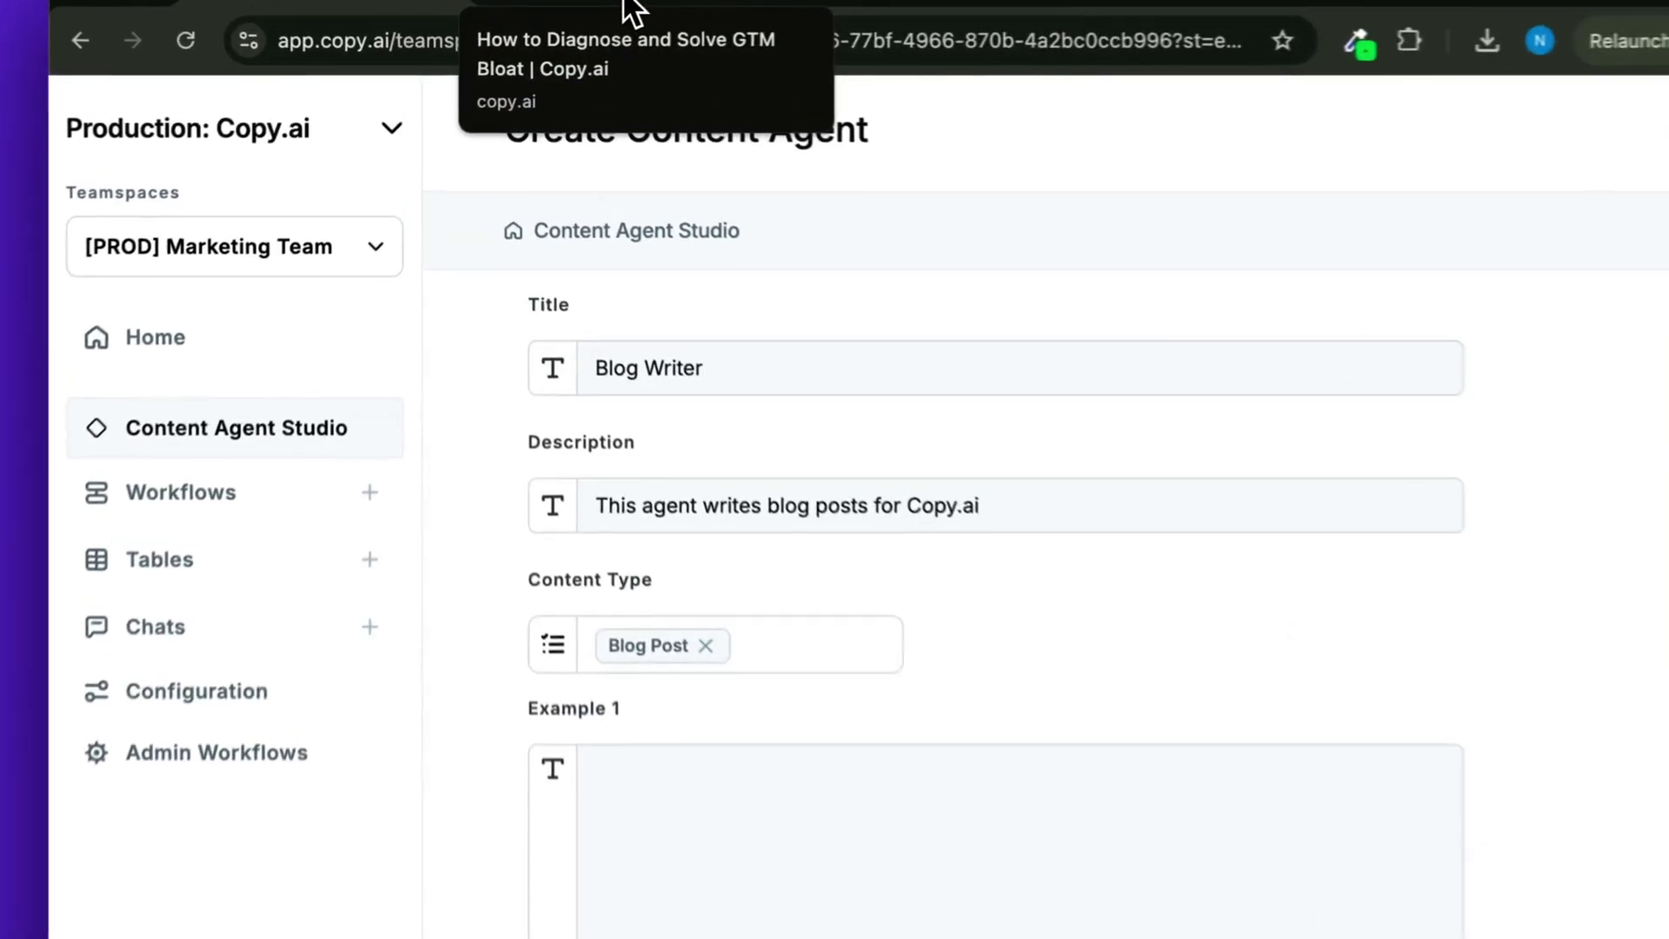
Highlight the full body text of the How to Diagnose and Solve GTM Bloat article.
click(585, 4)
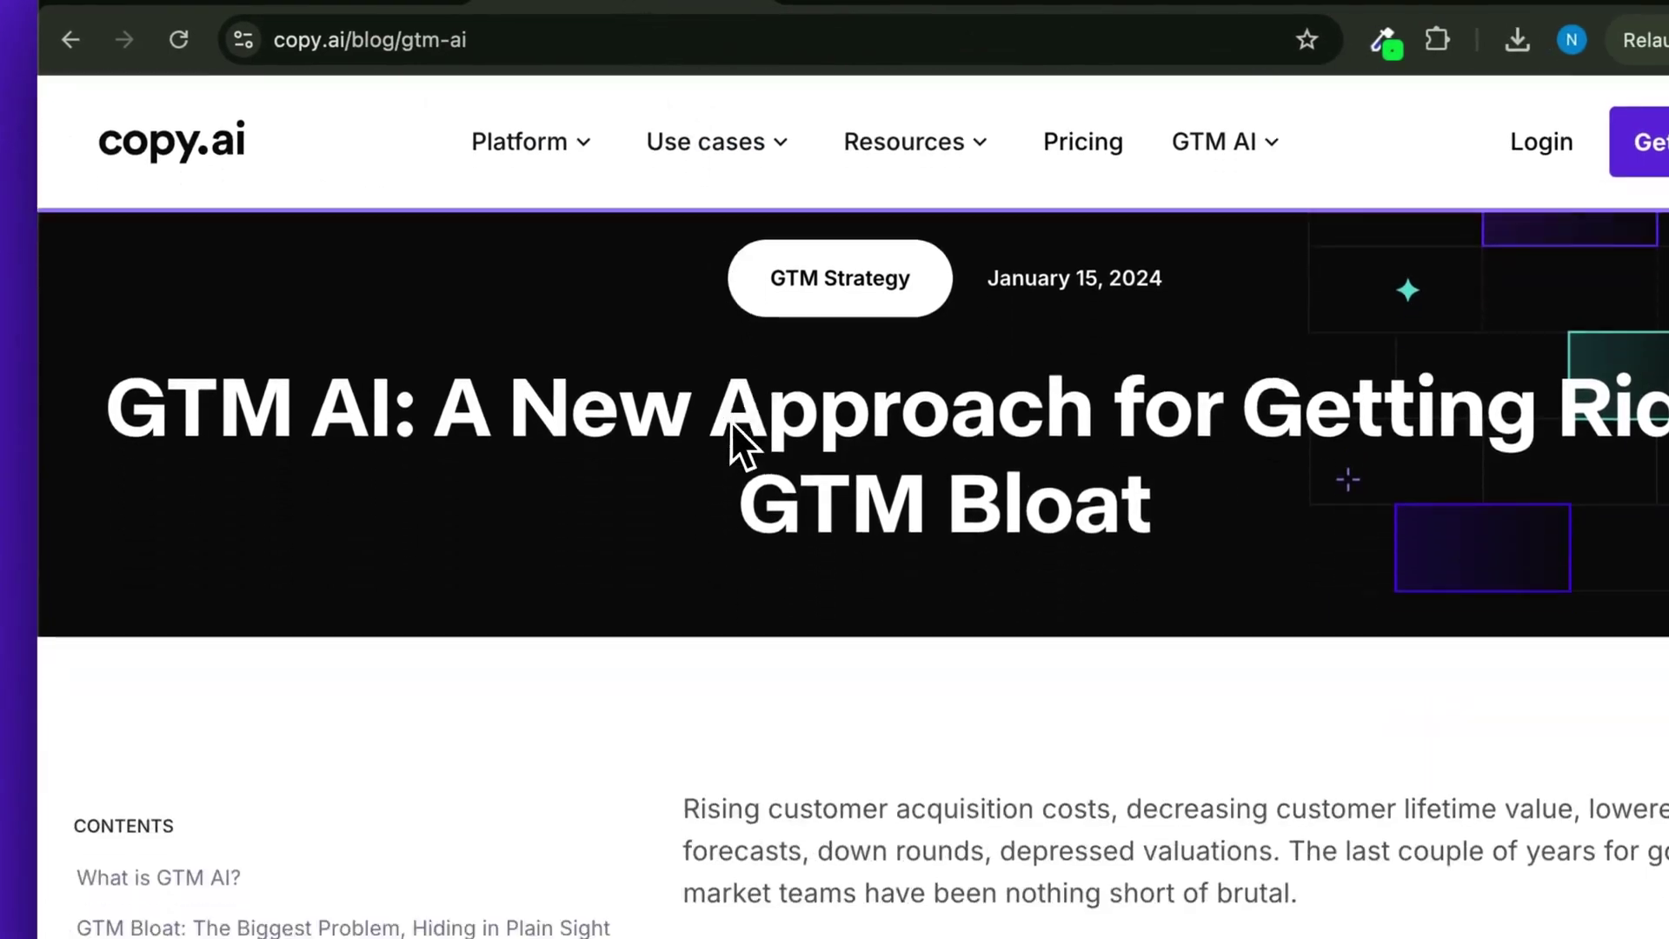
scroll(730, 422, down, 3)
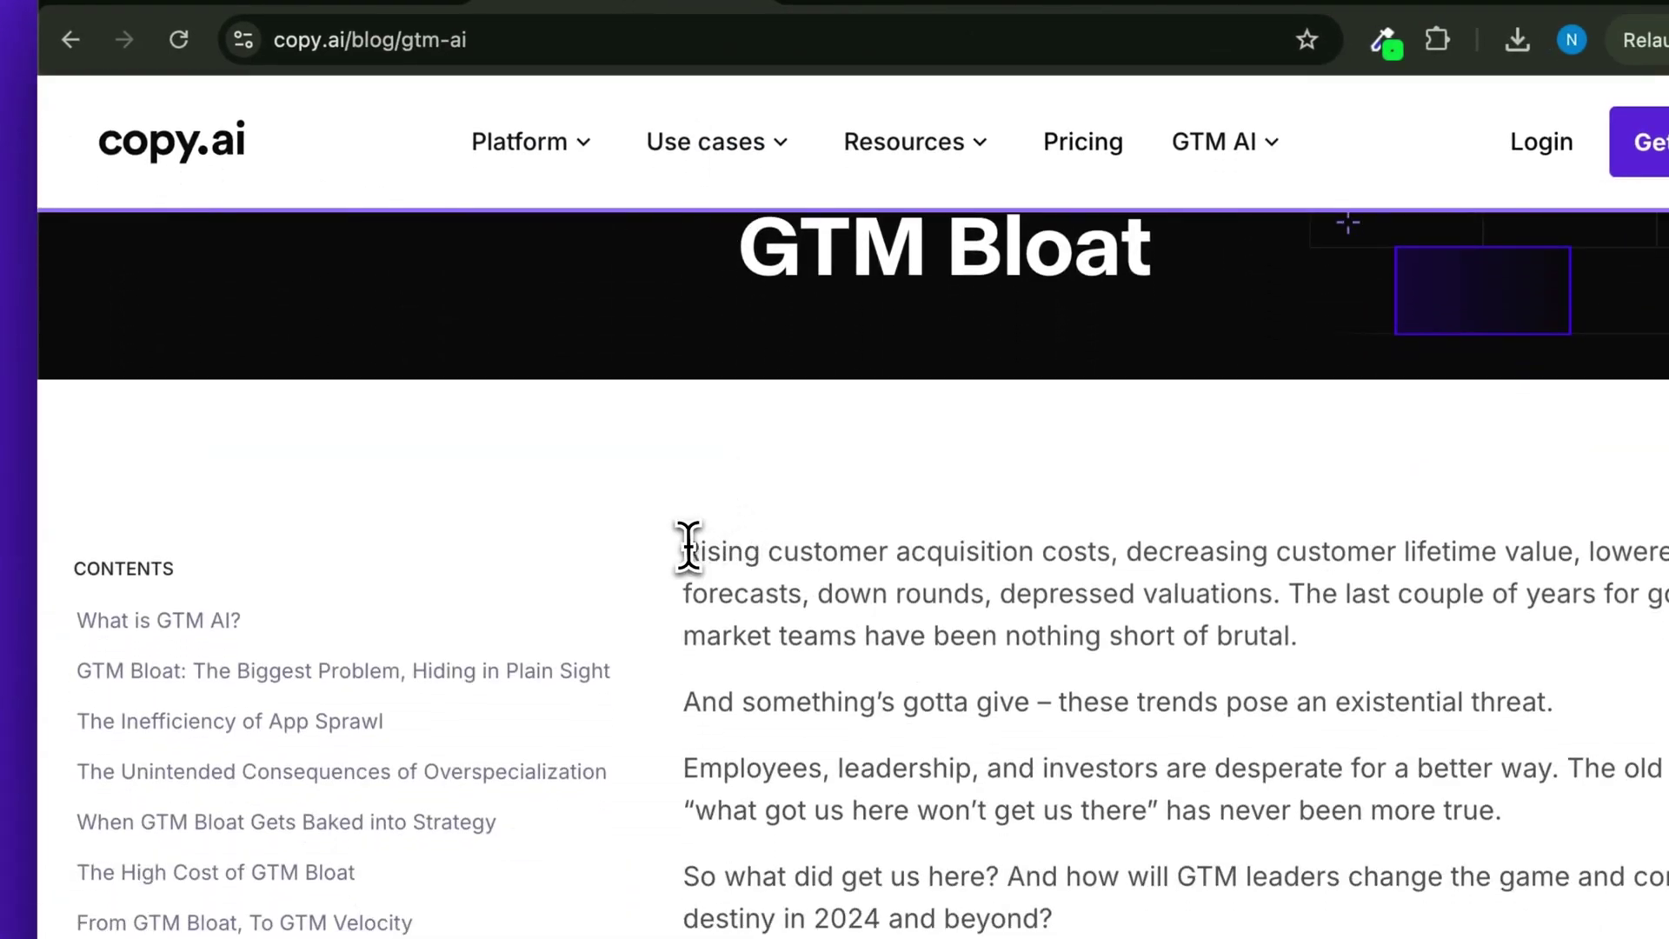
drag(683, 541, 1045, 730)
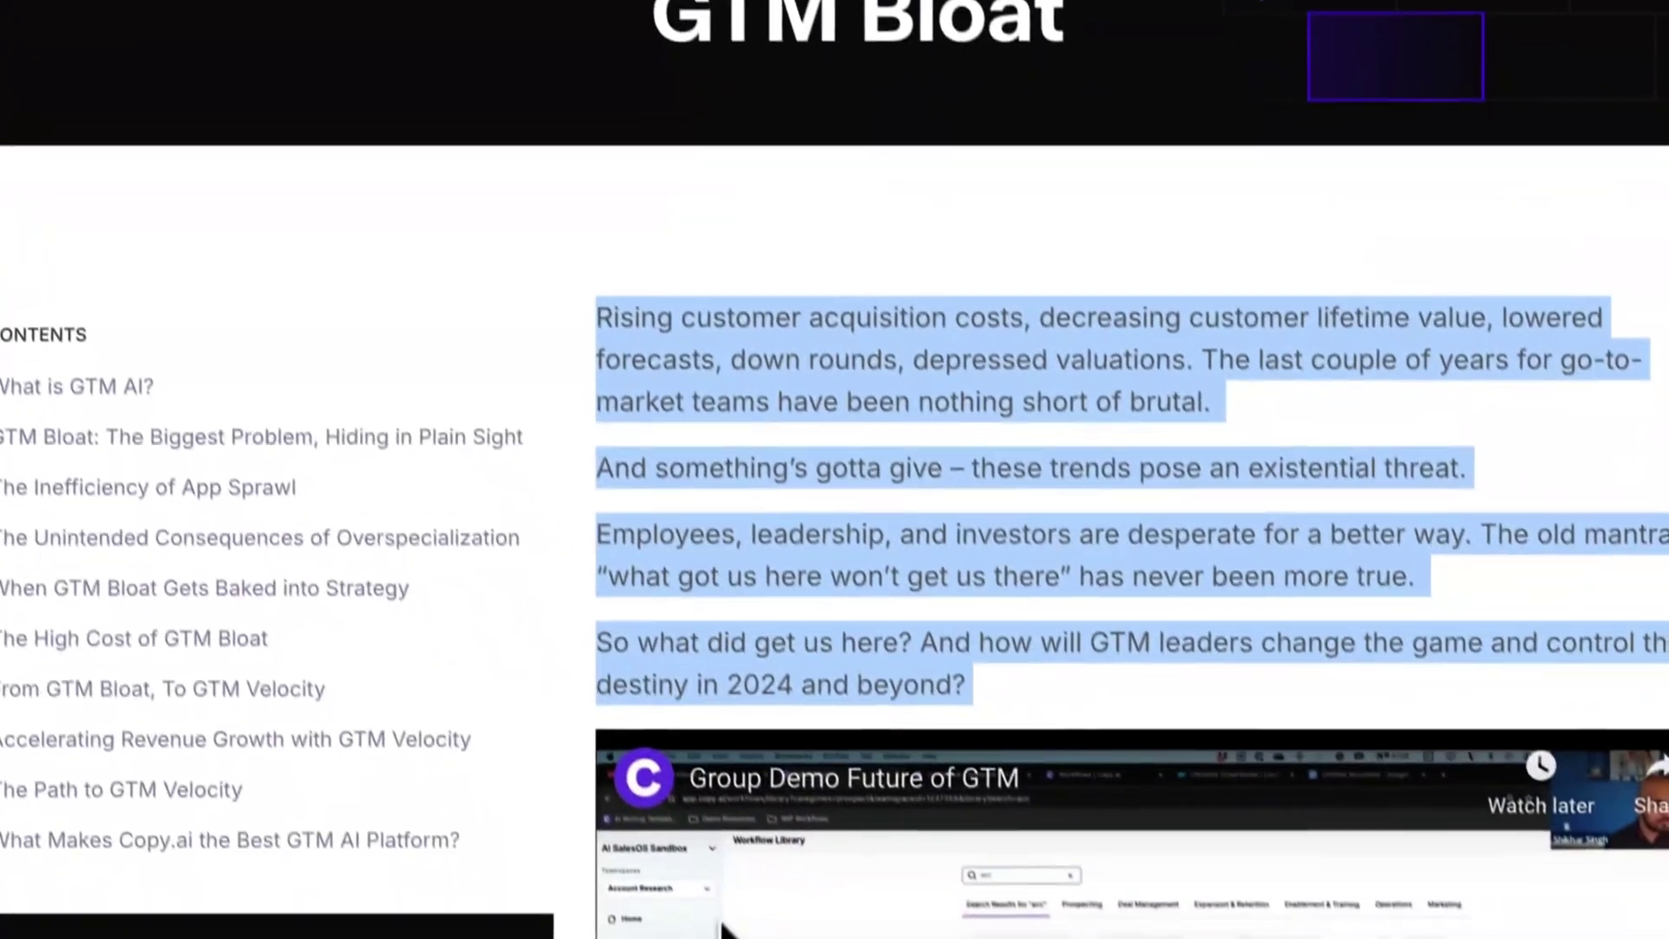
mouse_move(730, 929)
mouse_down()
mouse_move(912, 933)
mouse_move(1135, 263)
mouse_move(1048, 593)
mouse_up()
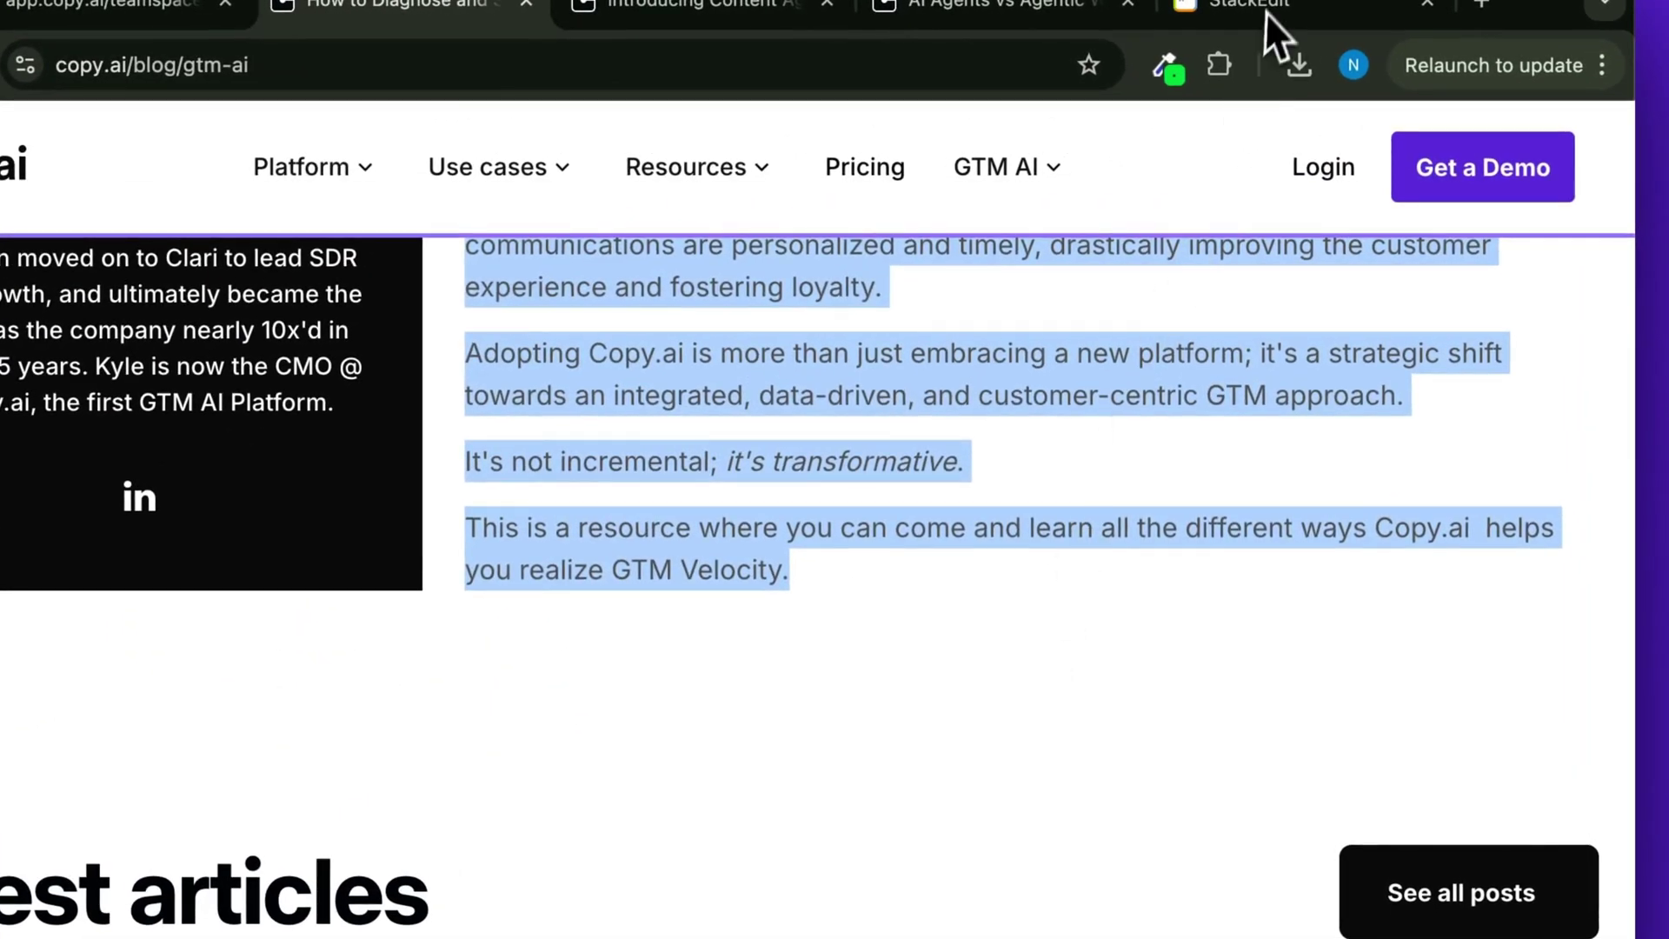
Paste the GTM Bloat article into the empty StackEdit document as markdown and select all of it.
click(1304, 19)
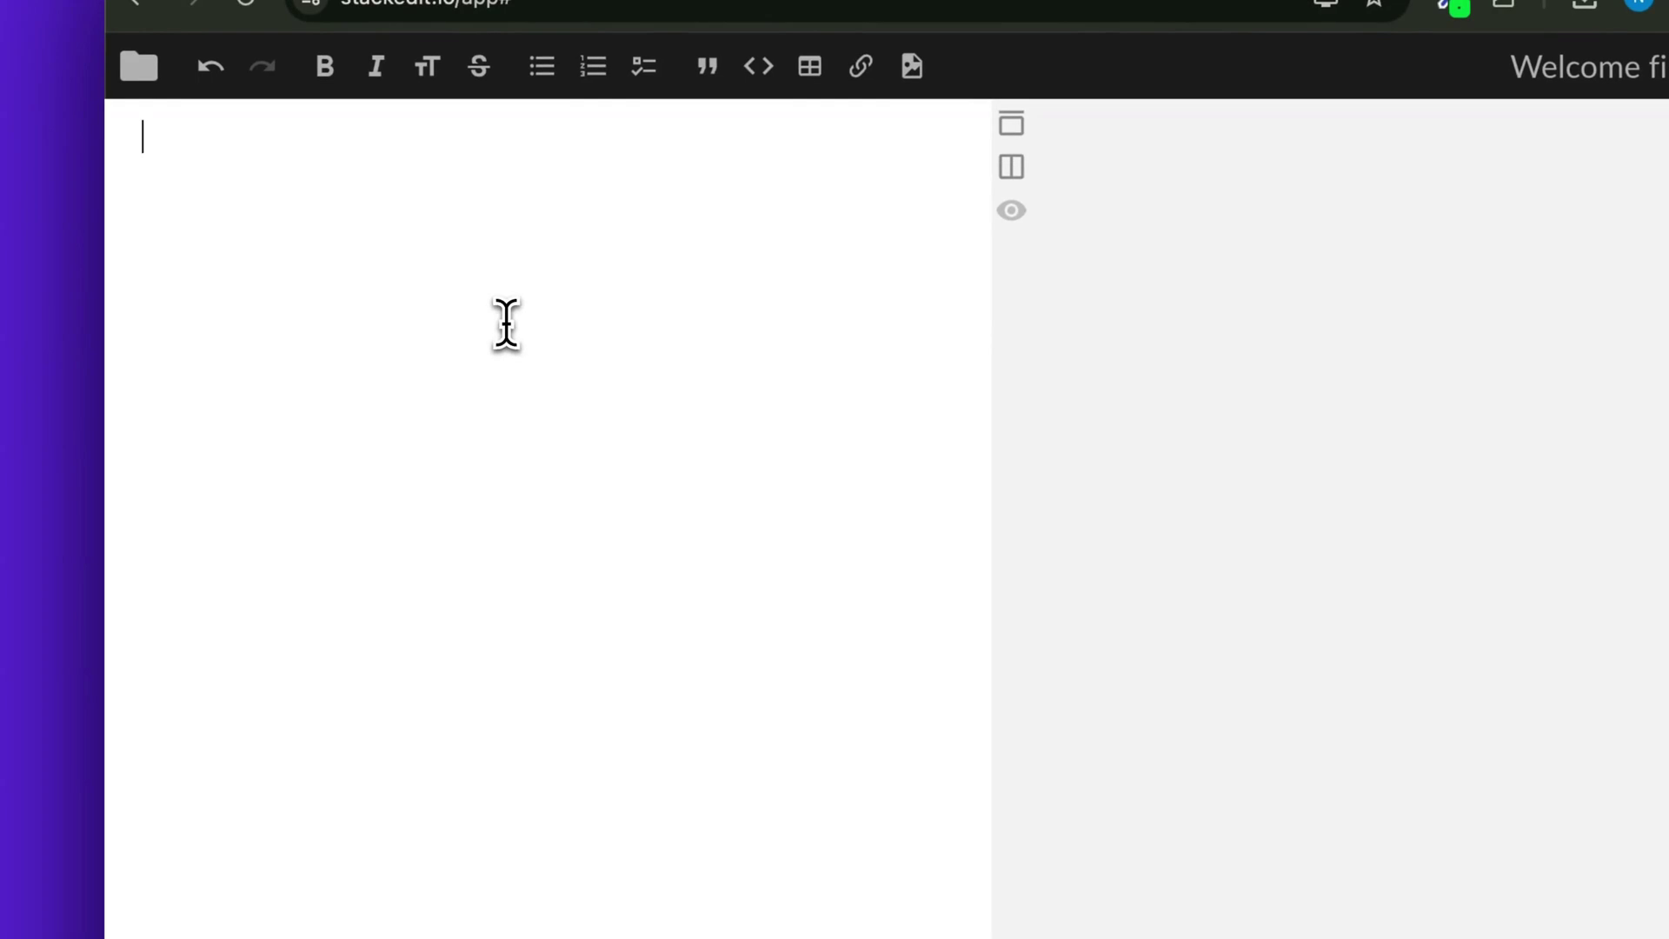
key(ctrl+v)
scroll(506, 323, up, 5)
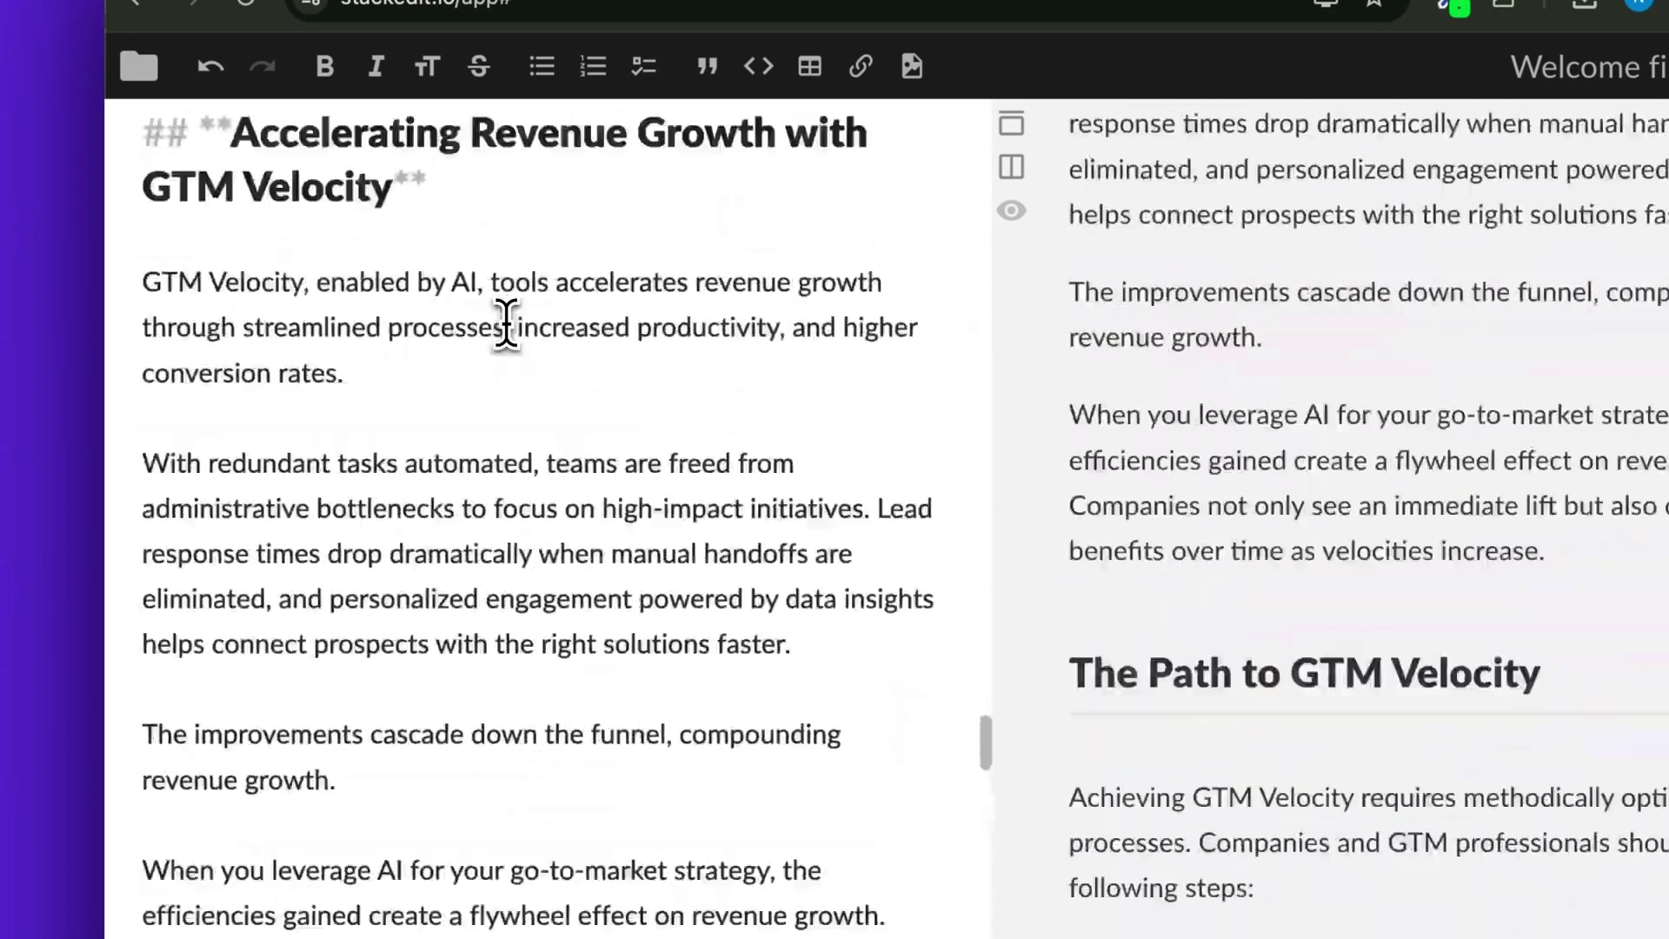
scroll(464, 313, up, 5)
scroll(431, 313, up, 5)
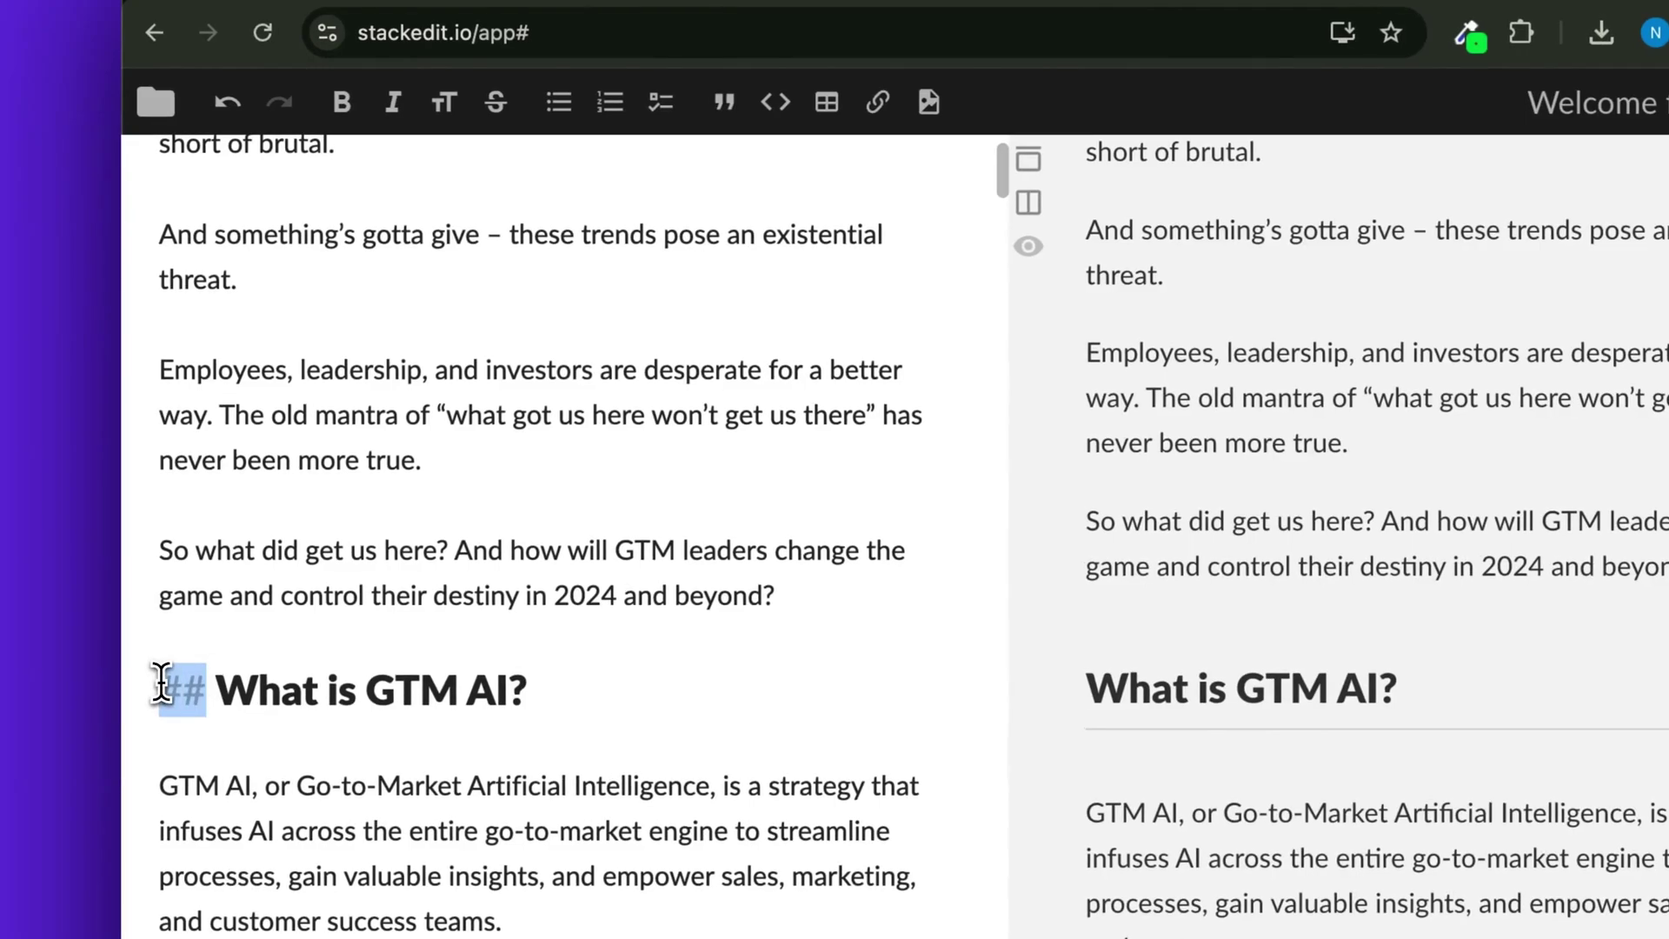
double_click(168, 580)
scroll(332, 678, down, 4)
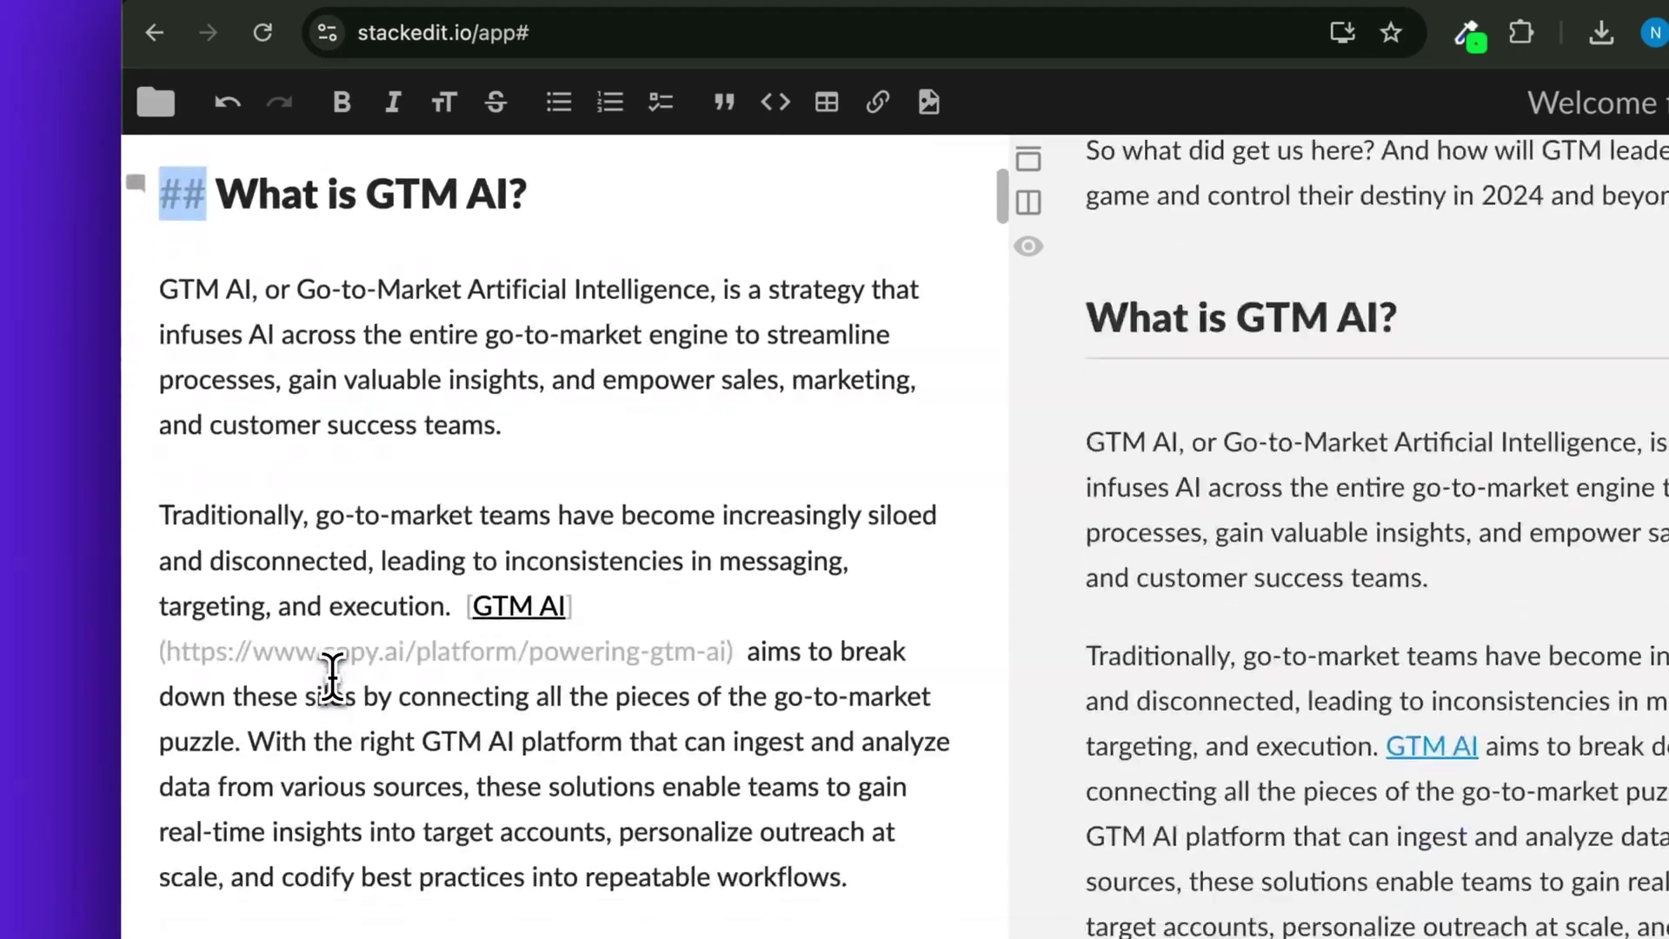
scroll(333, 678, down, 2)
scroll(333, 678, down, 2)
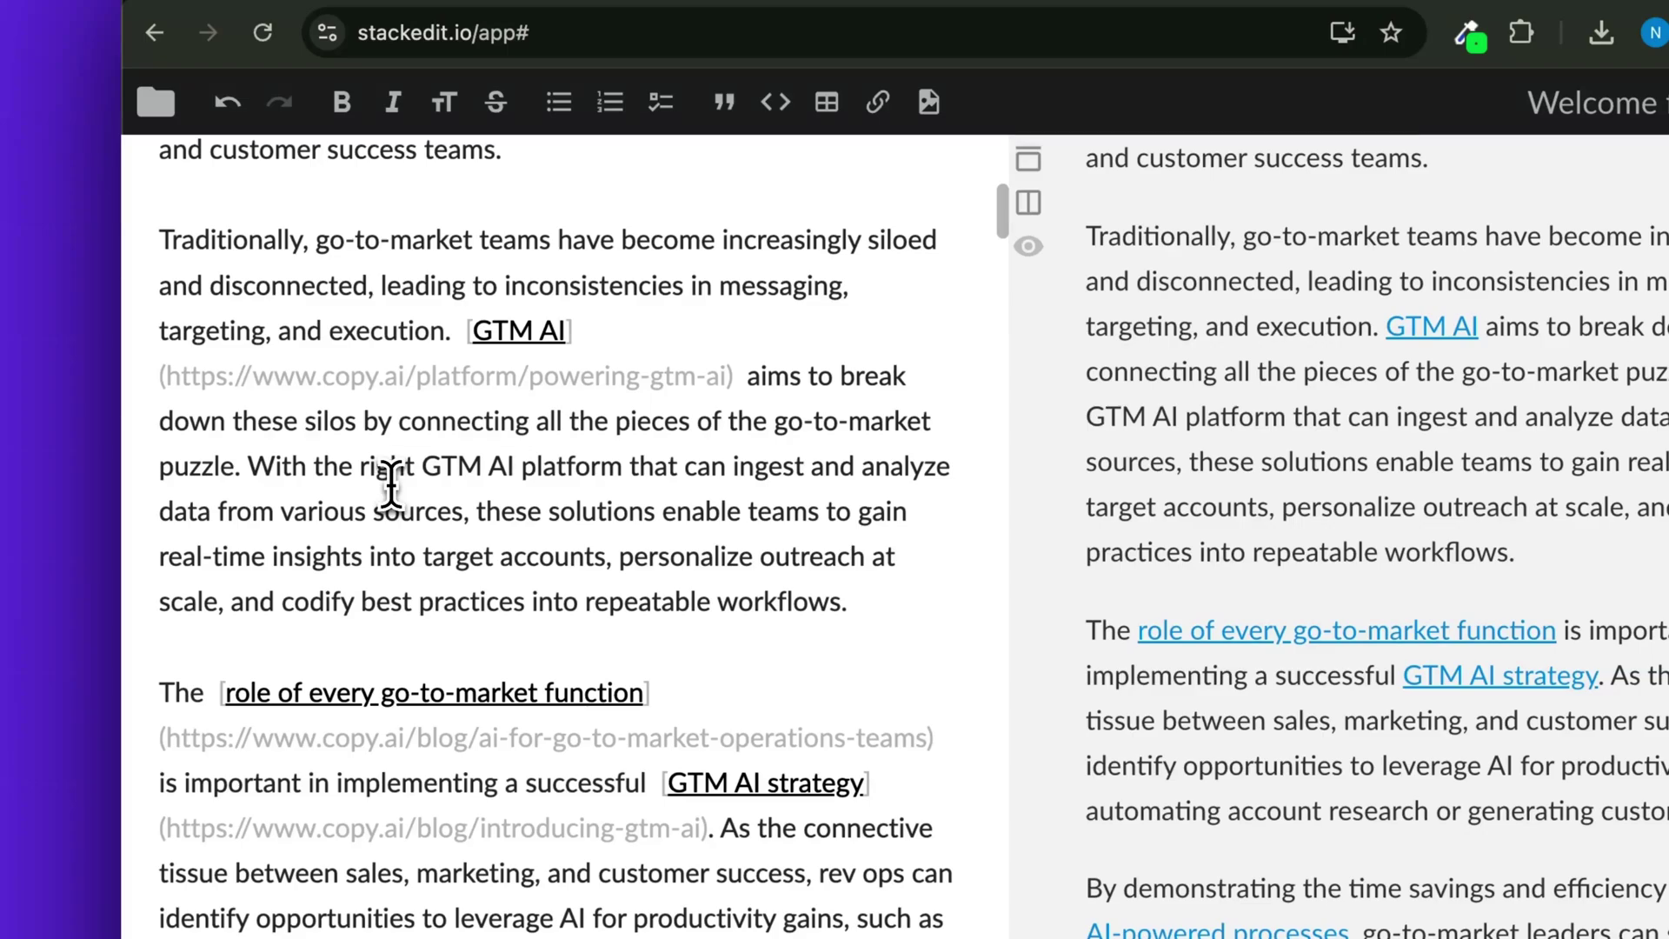
key(ctrl+a)
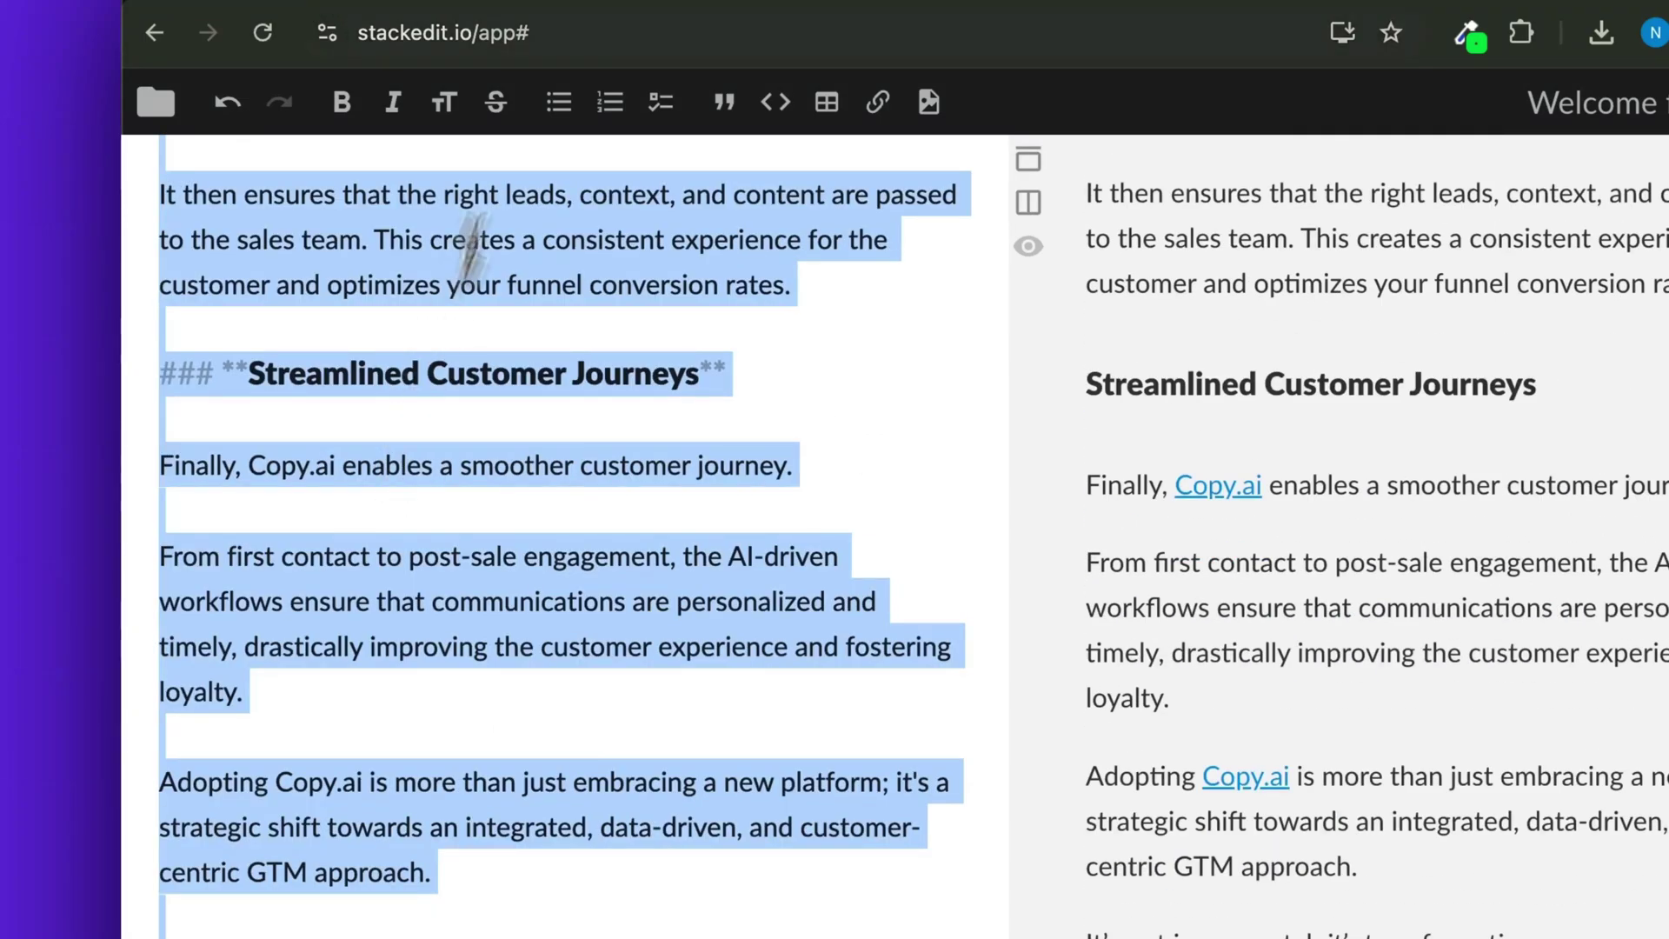
Copy the markdown article and paste blog text into the Example 1 and Example 2 fields.
key(ctrl+c)
click(448, 15)
click(710, 822)
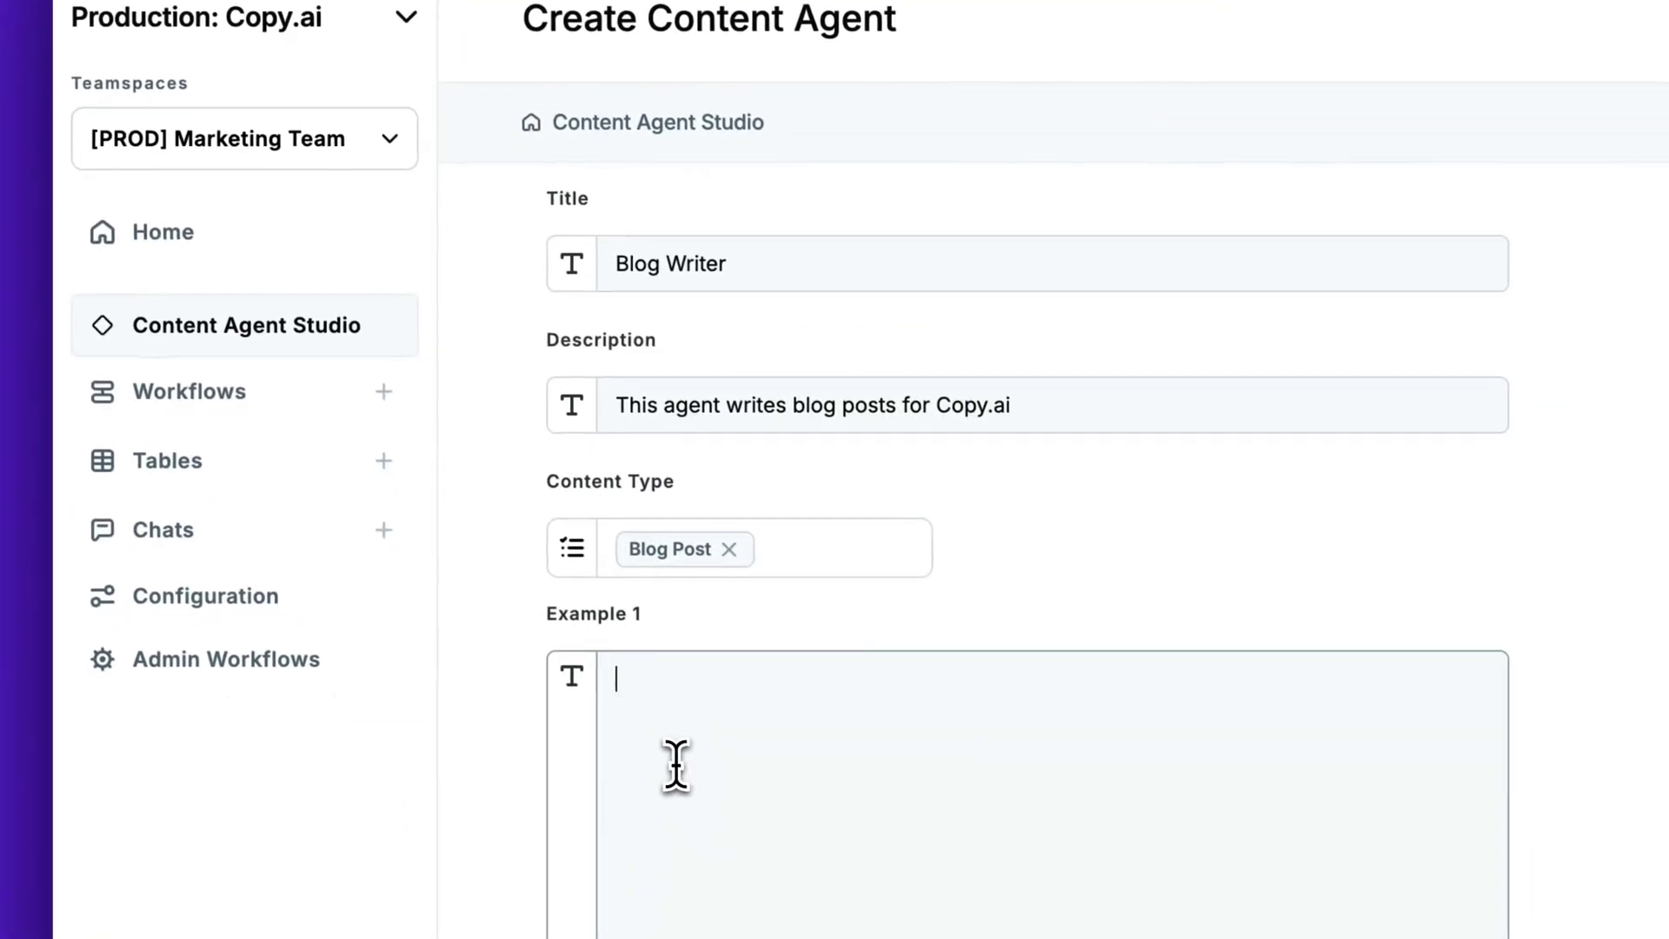
key(ctrl+v)
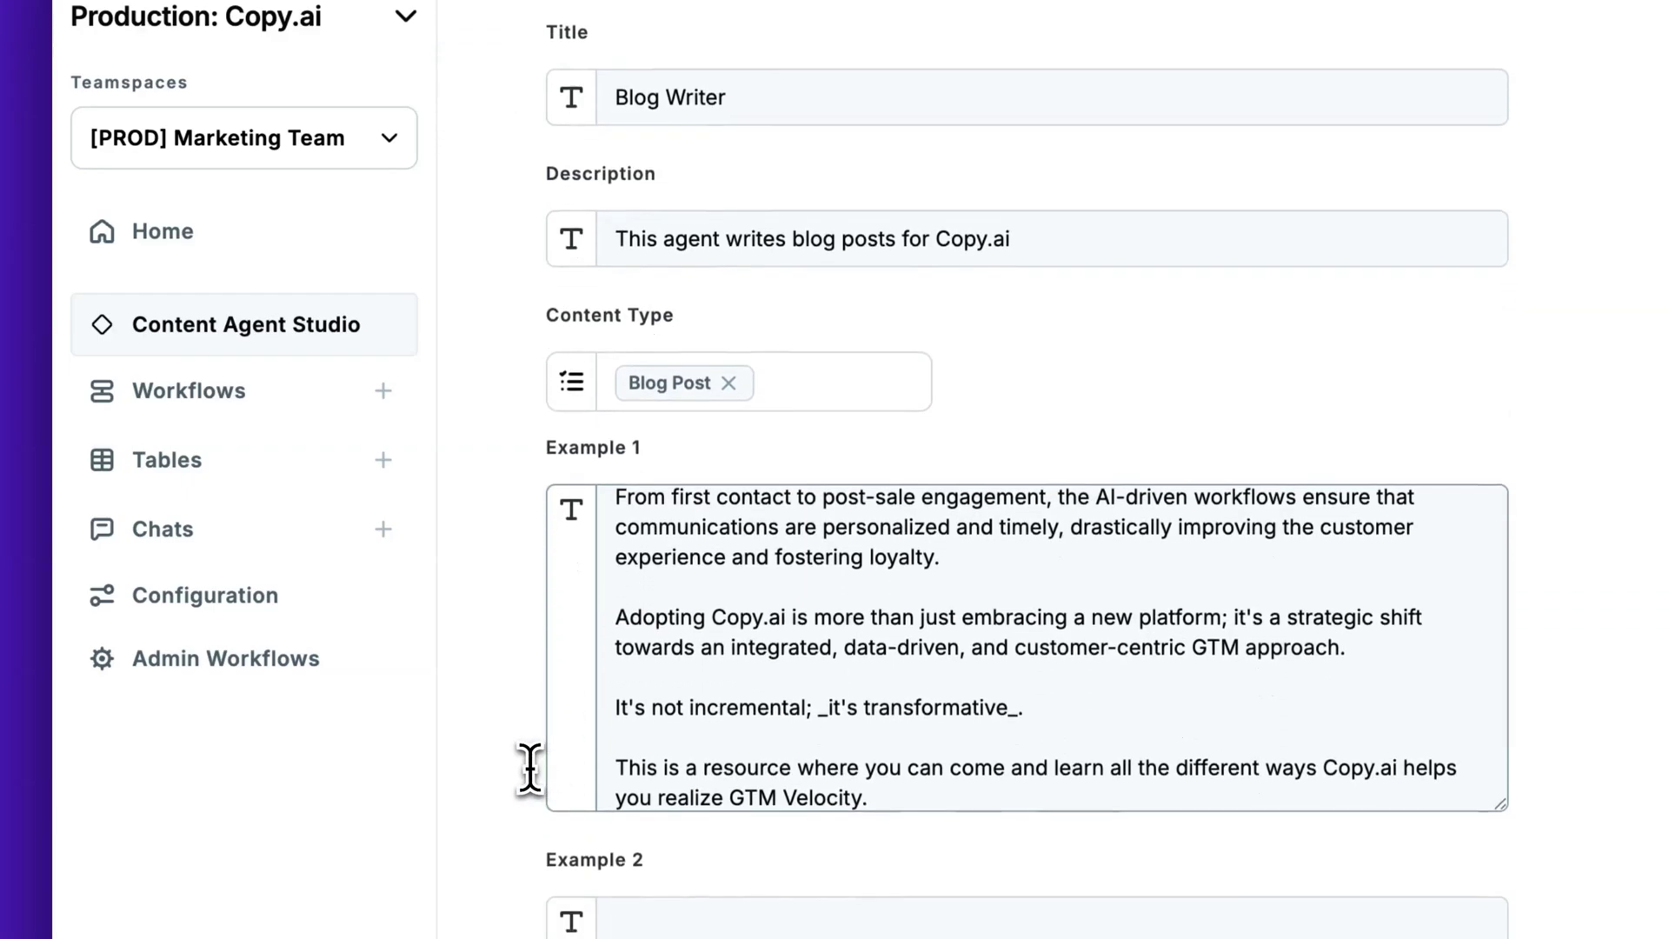
click(905, 36)
click(922, 4)
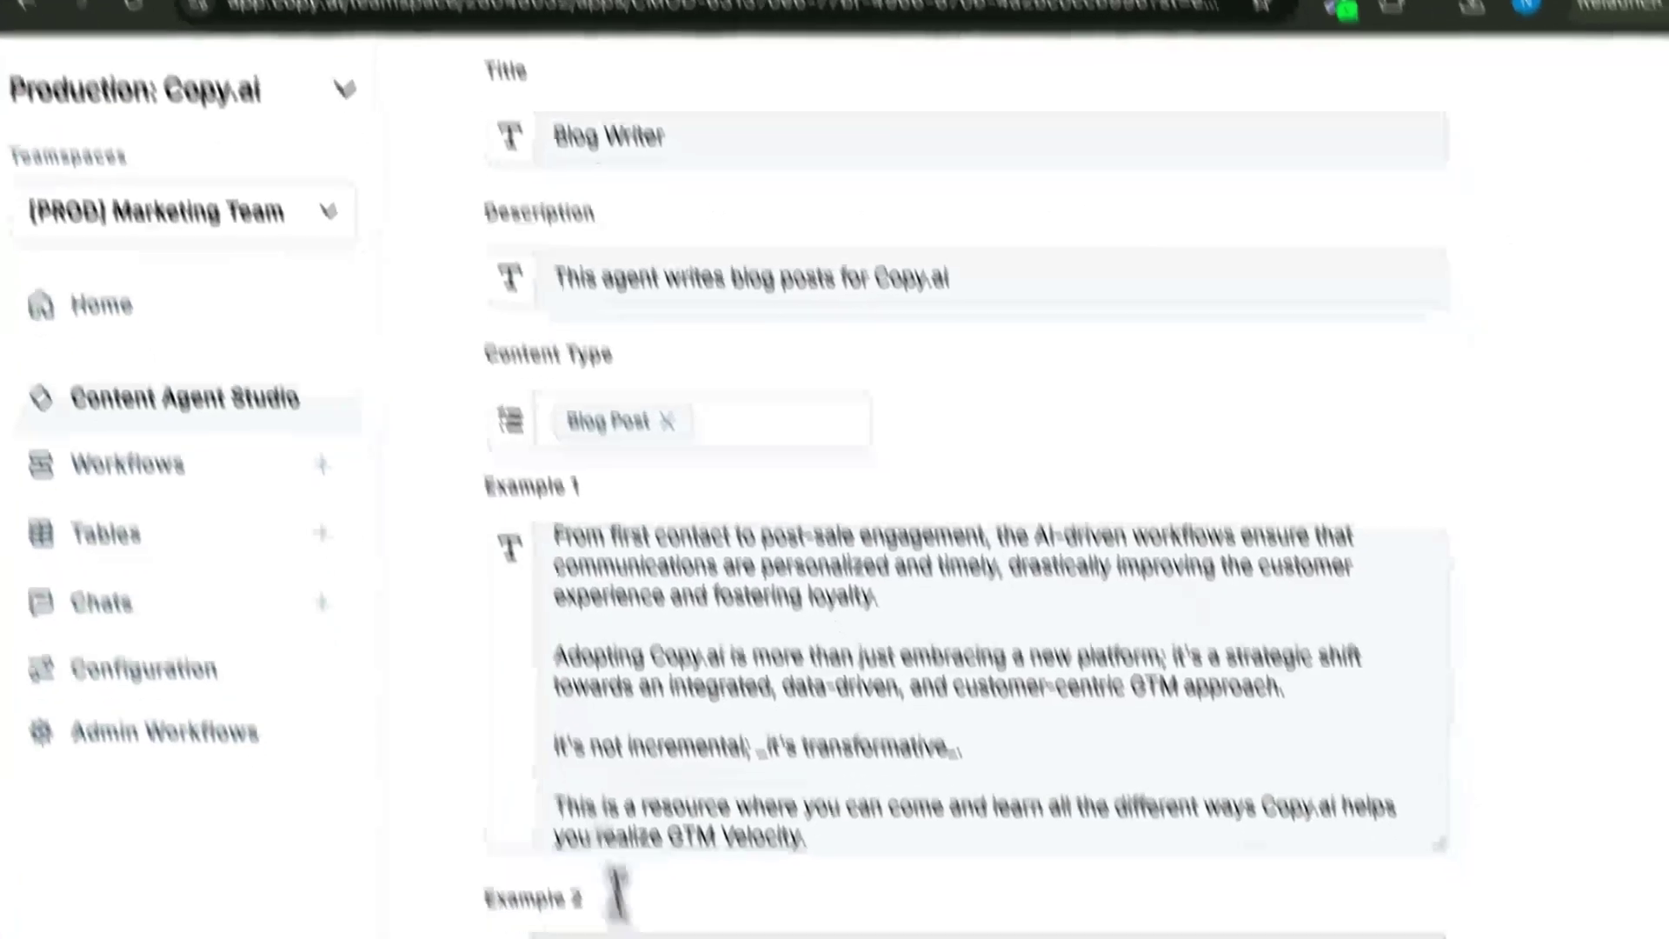
click(617, 893)
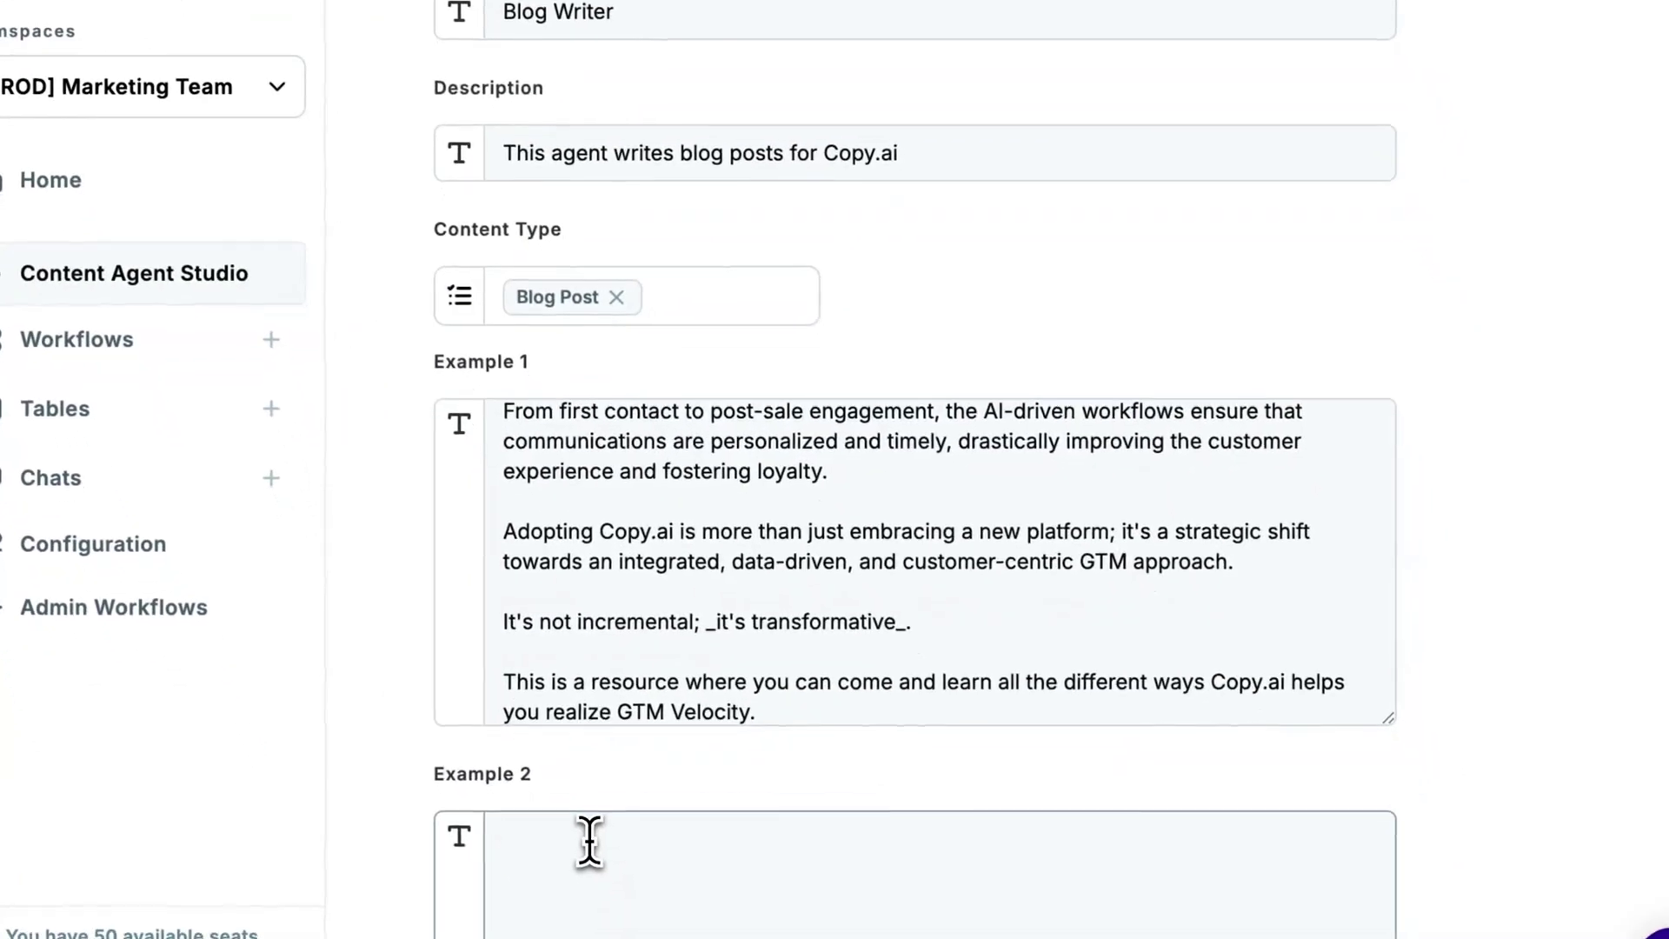
key(ctrl+v)
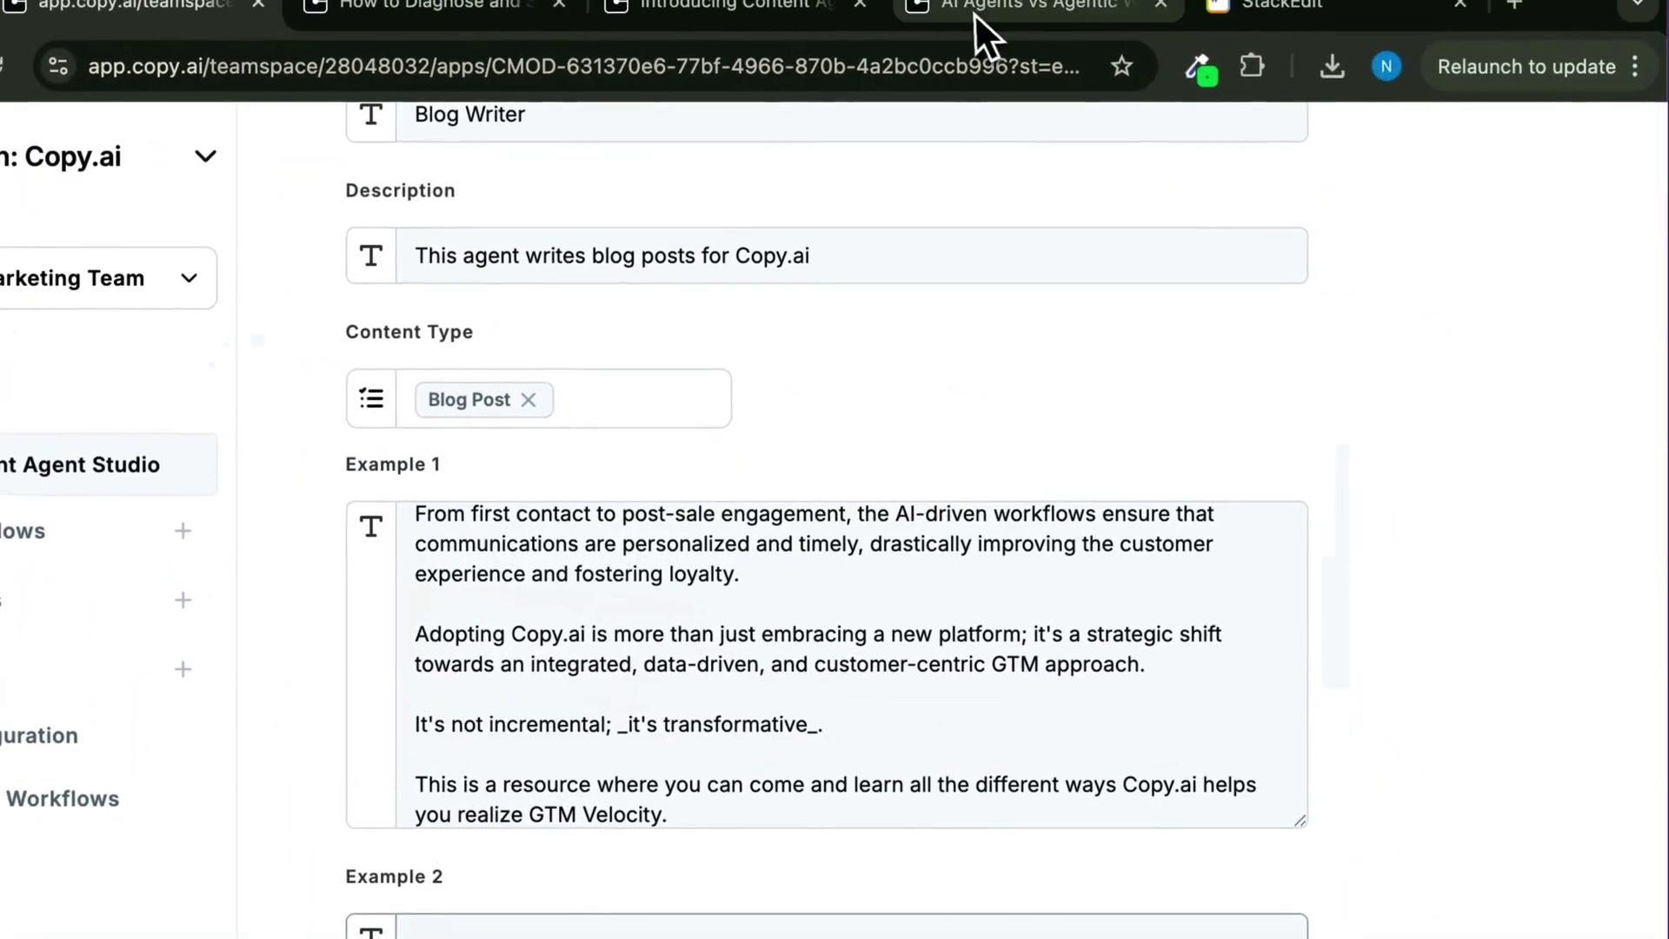
Paste blog text into Example 3, create the agent, and open Blog Writer's empty Create Content page.
click(974, 12)
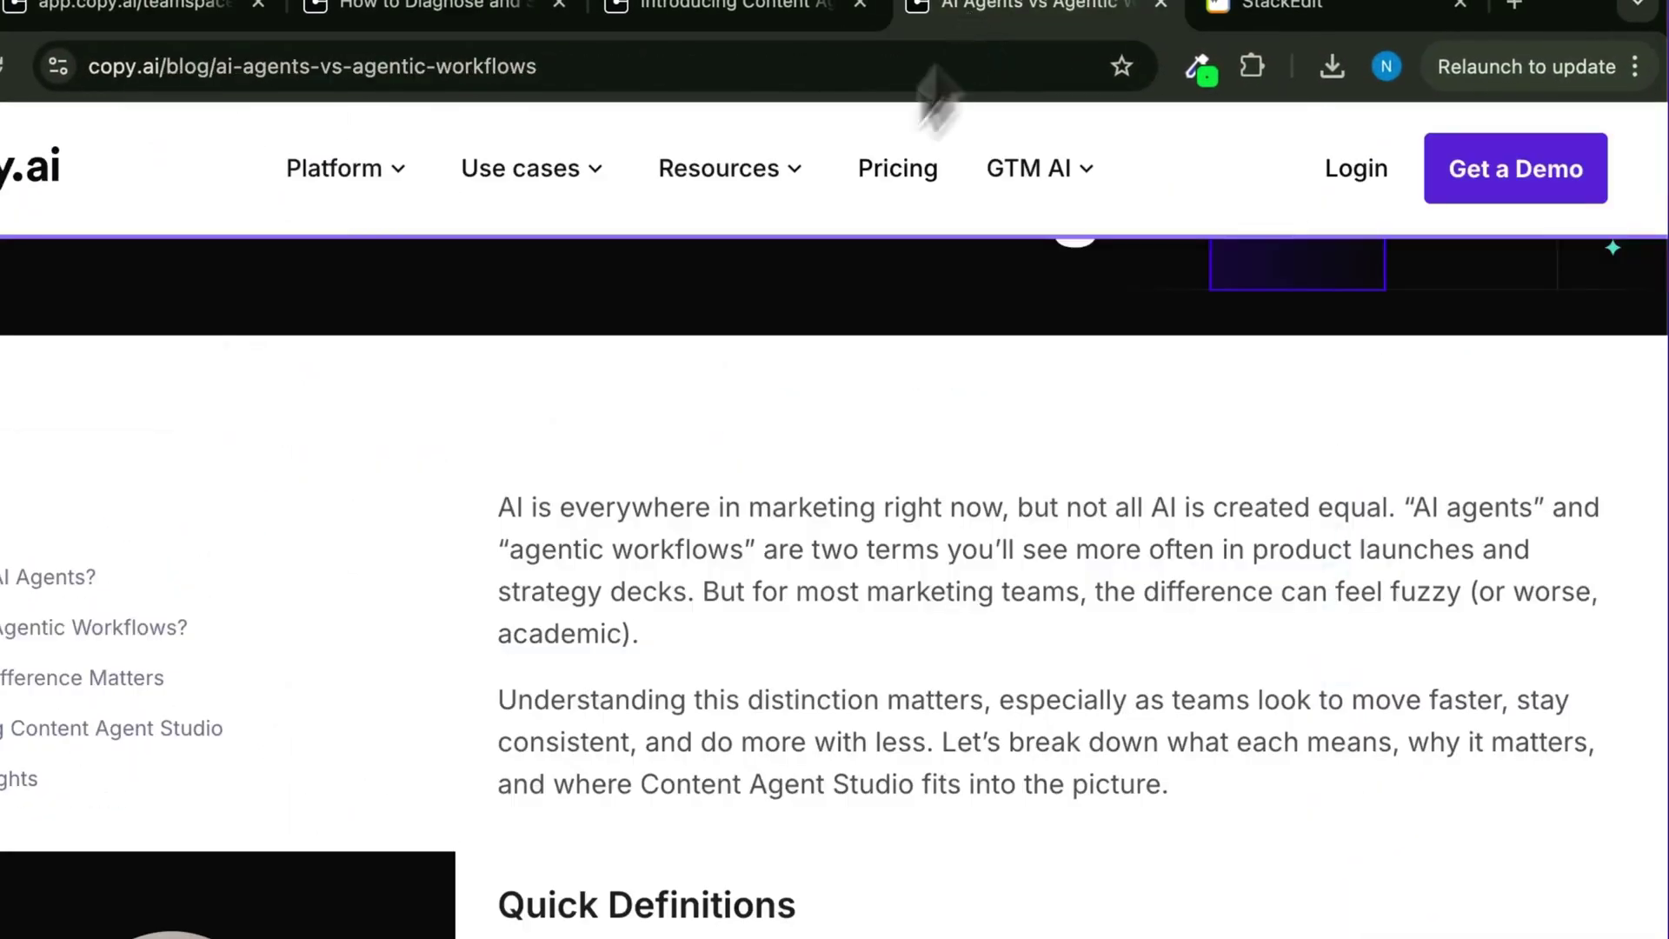
key(ctrl+shift+Tab)
click(683, 444)
key(ctrl+v)
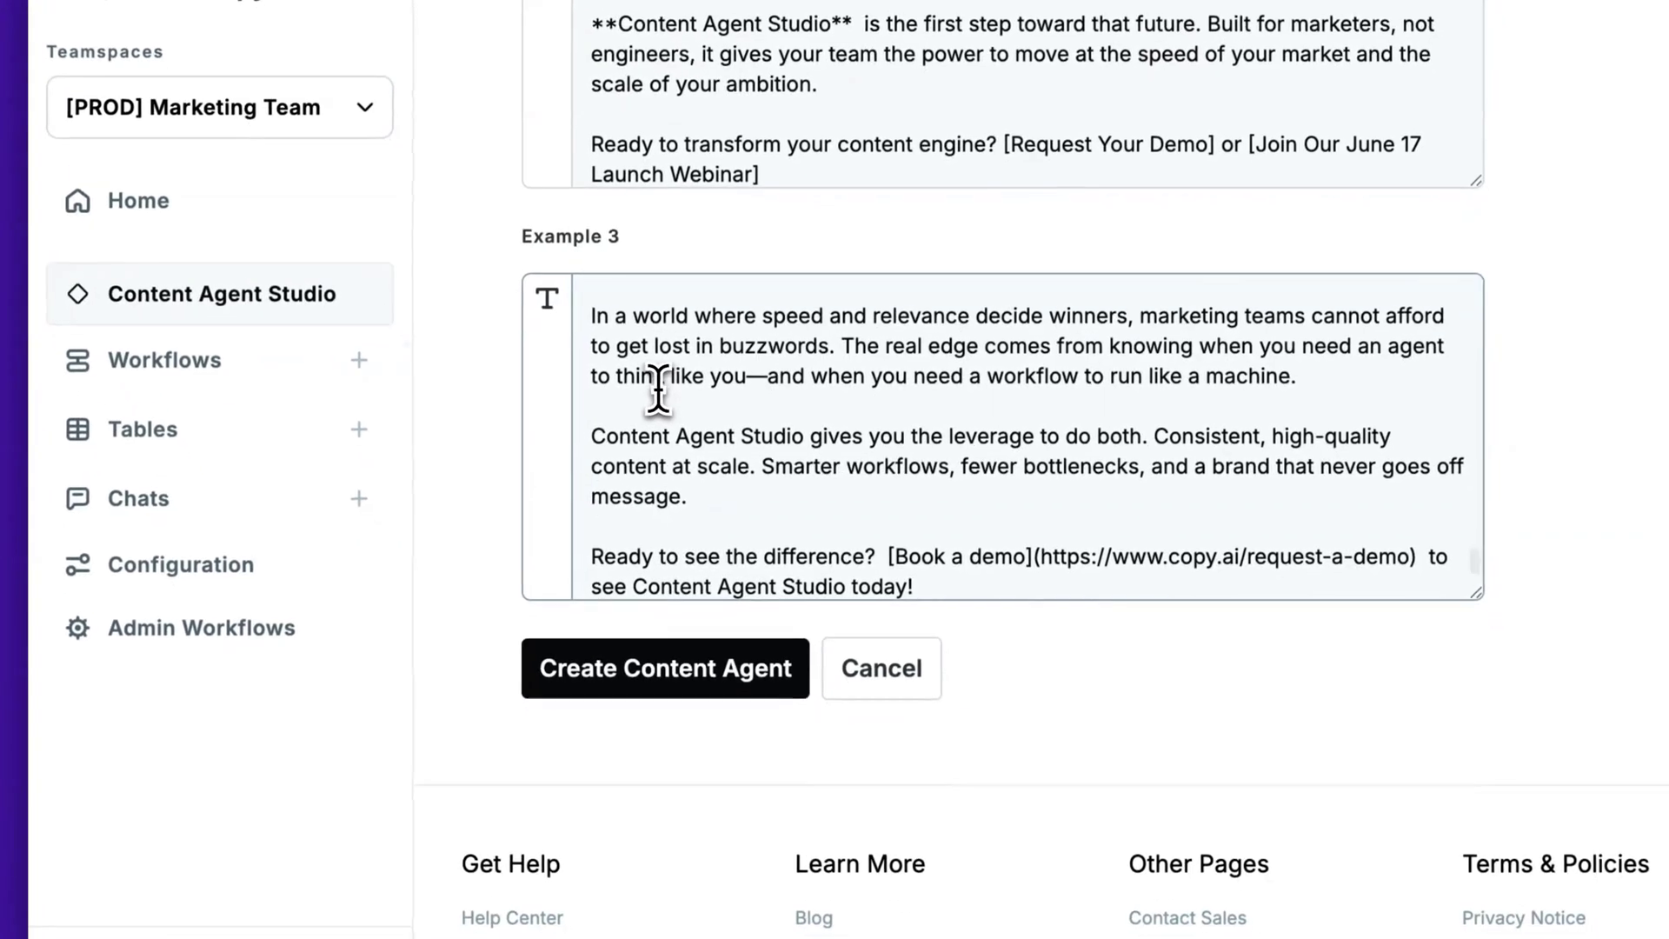
click(760, 668)
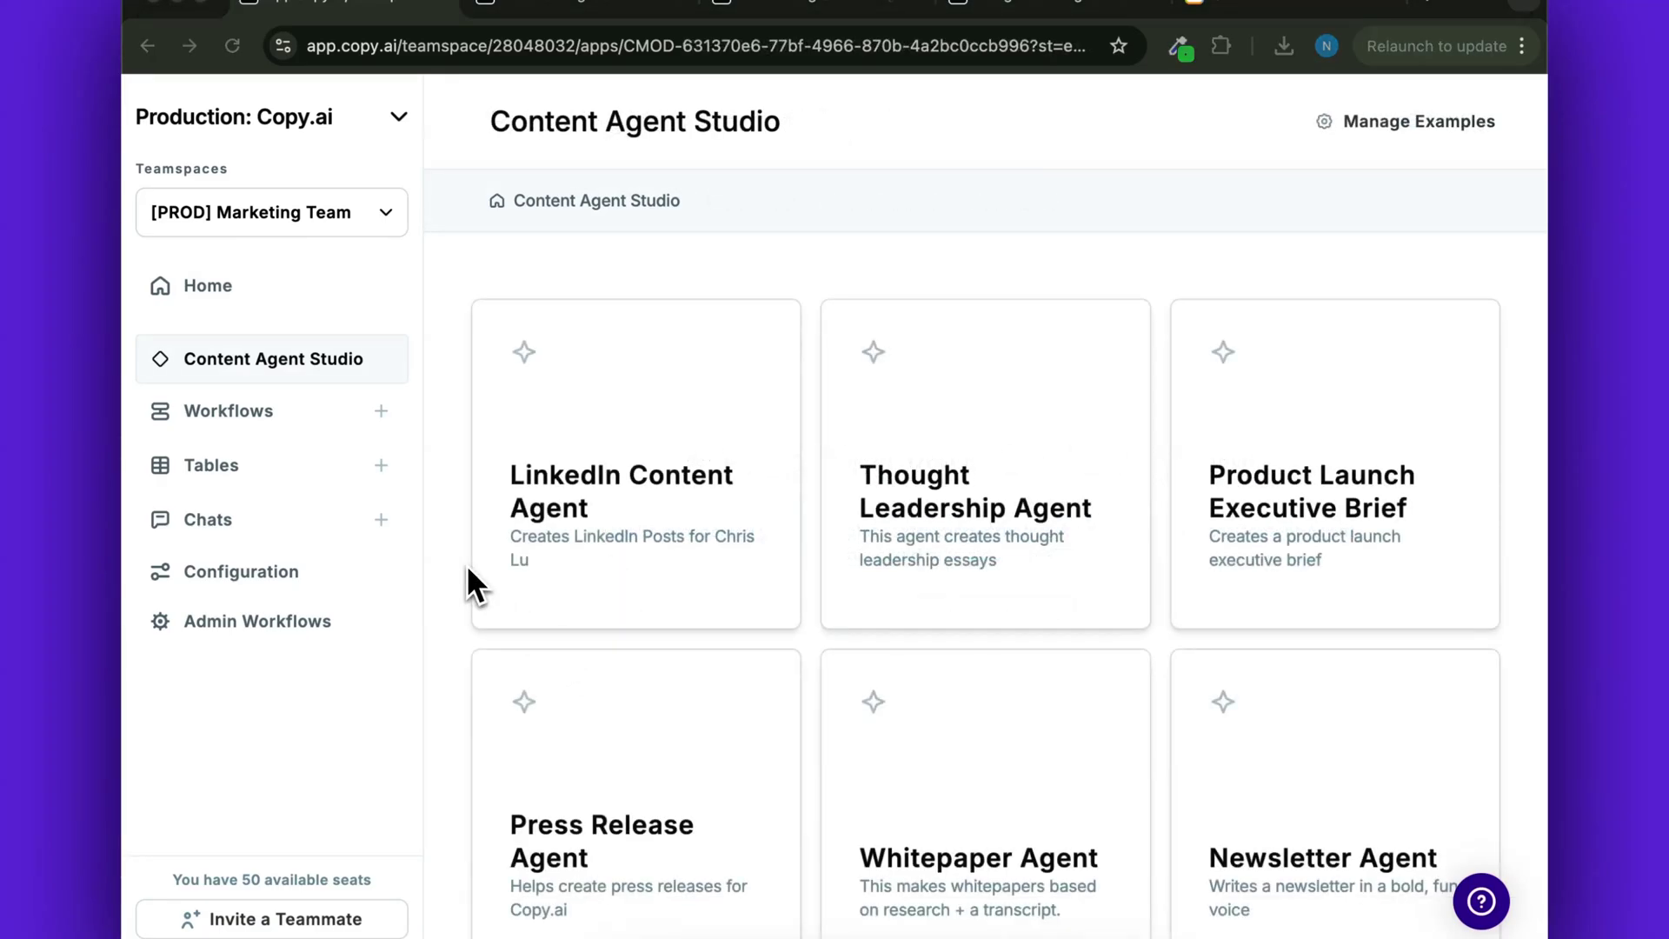
scroll(466, 564, down, 6)
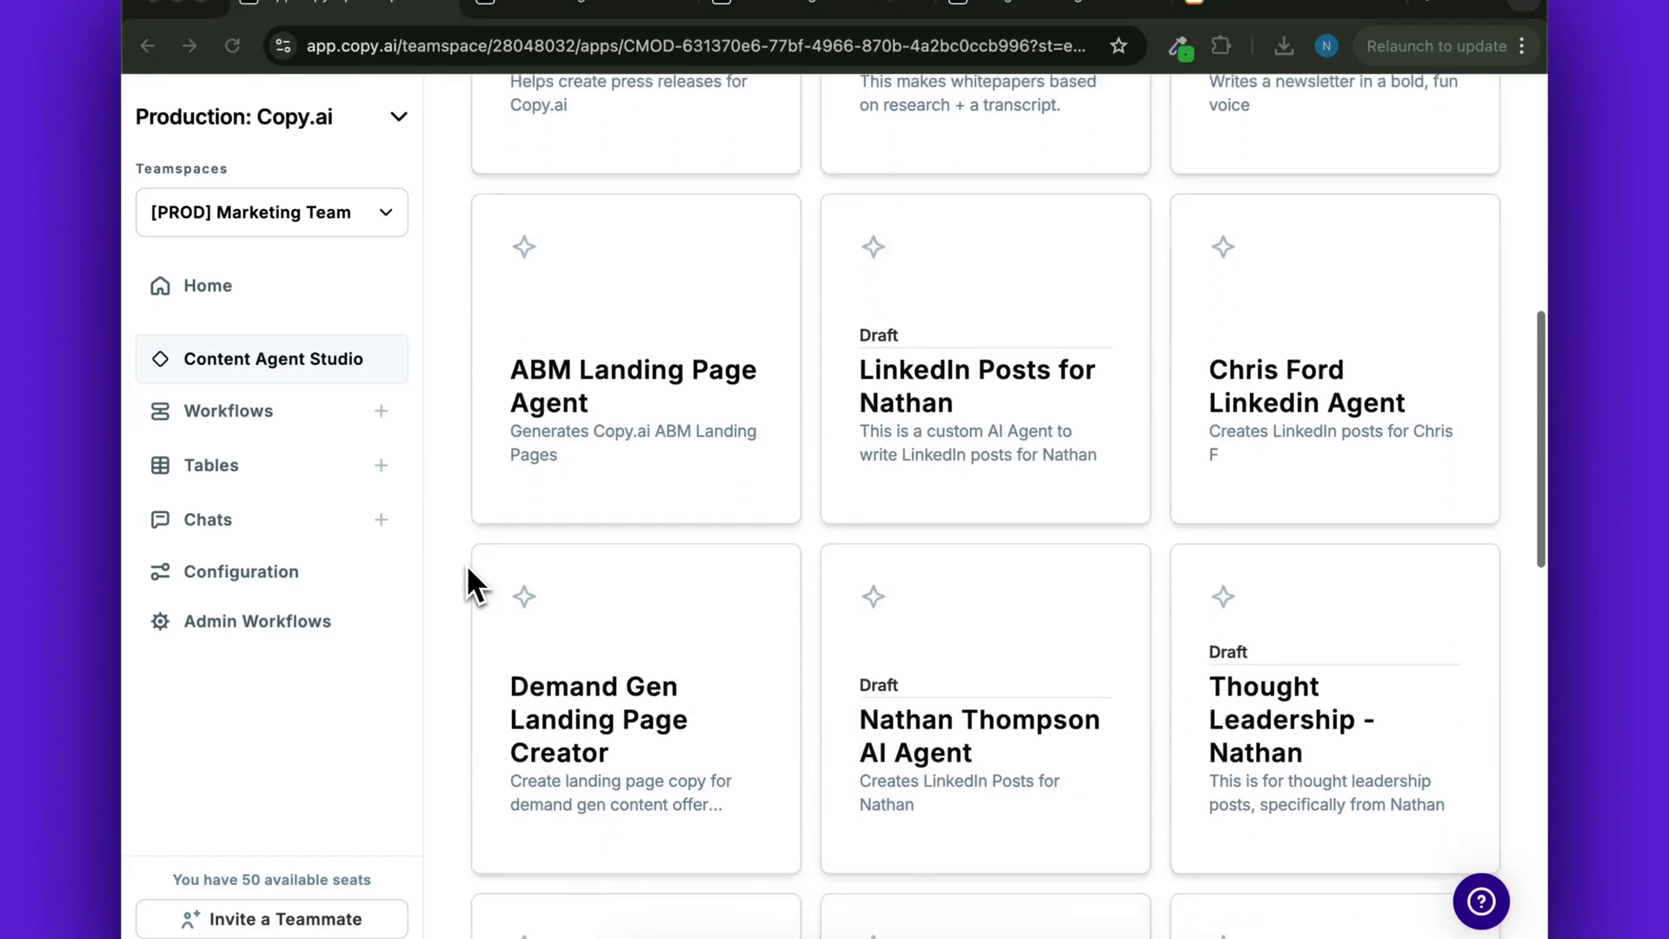
scroll(465, 563, down, 5)
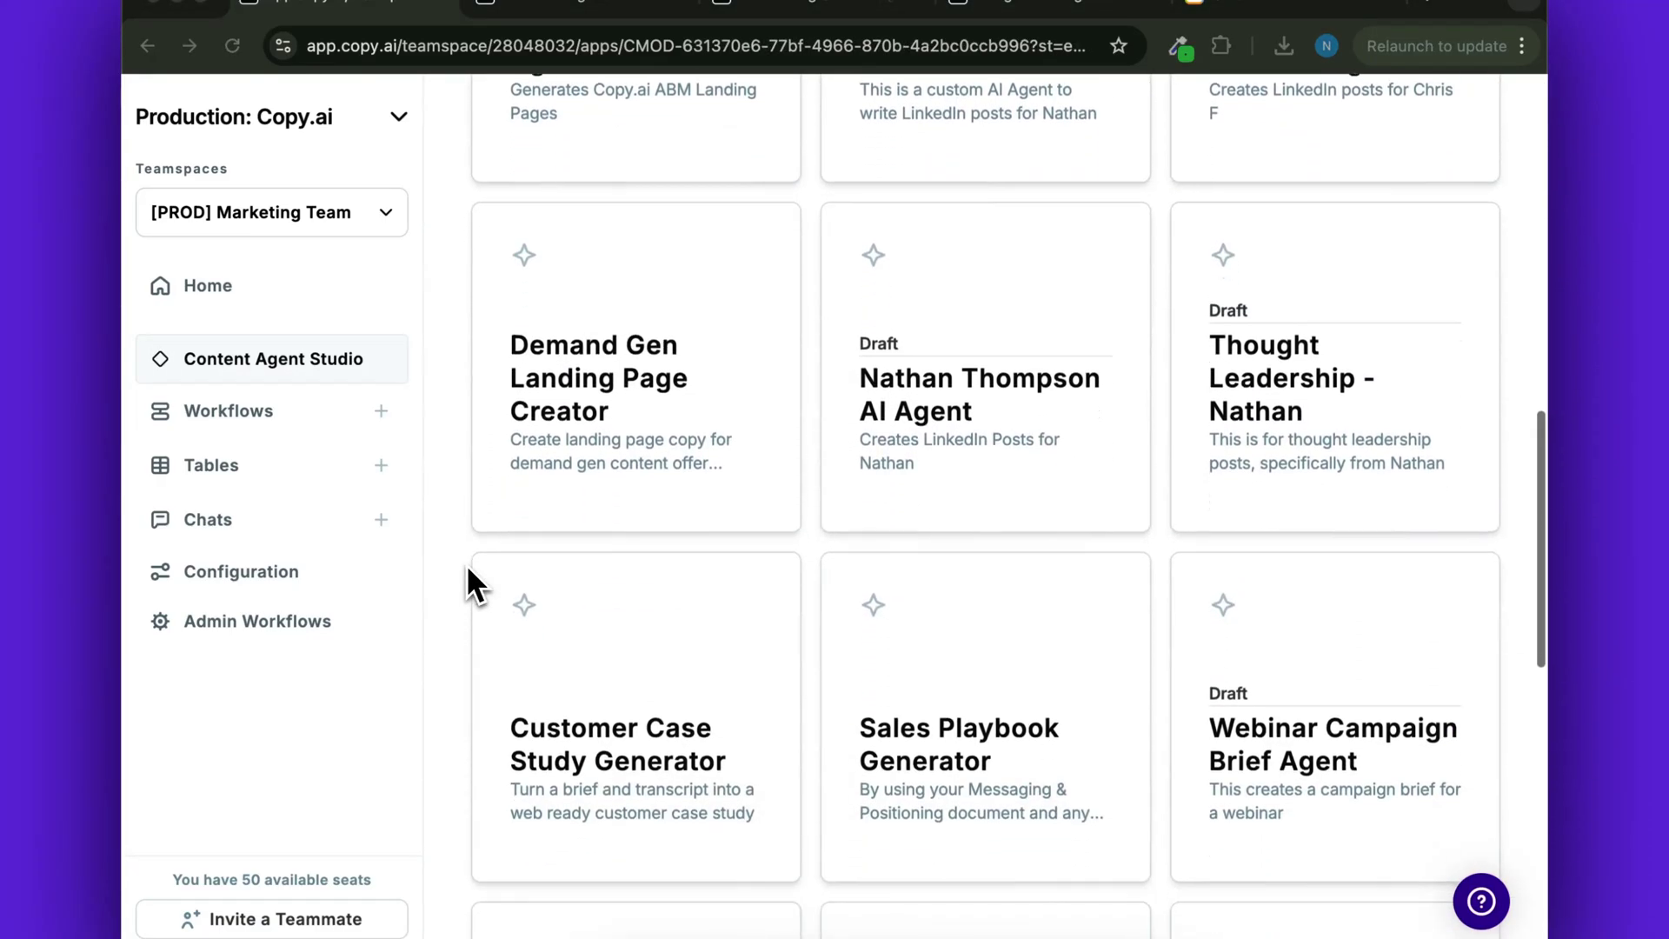
scroll(466, 564, down, 5)
scroll(466, 564, down, 3)
click(1277, 523)
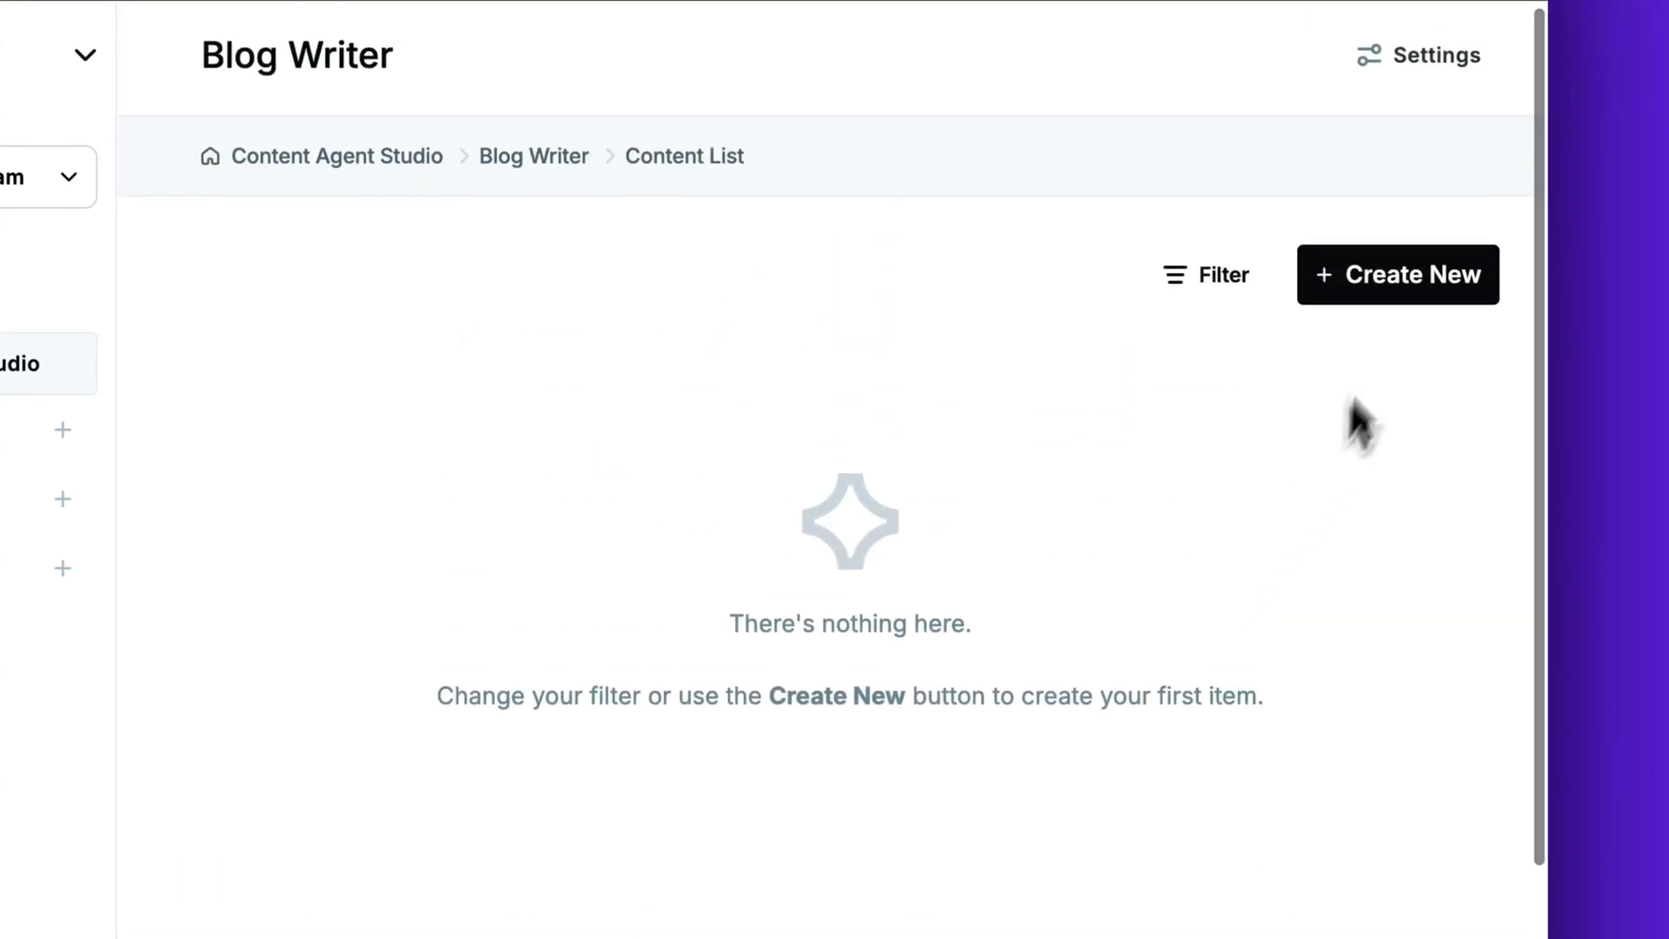
click(1398, 284)
Generate a Blog Writer post from a brief introducing Content Marketing 101 to beginners.
click(994, 371)
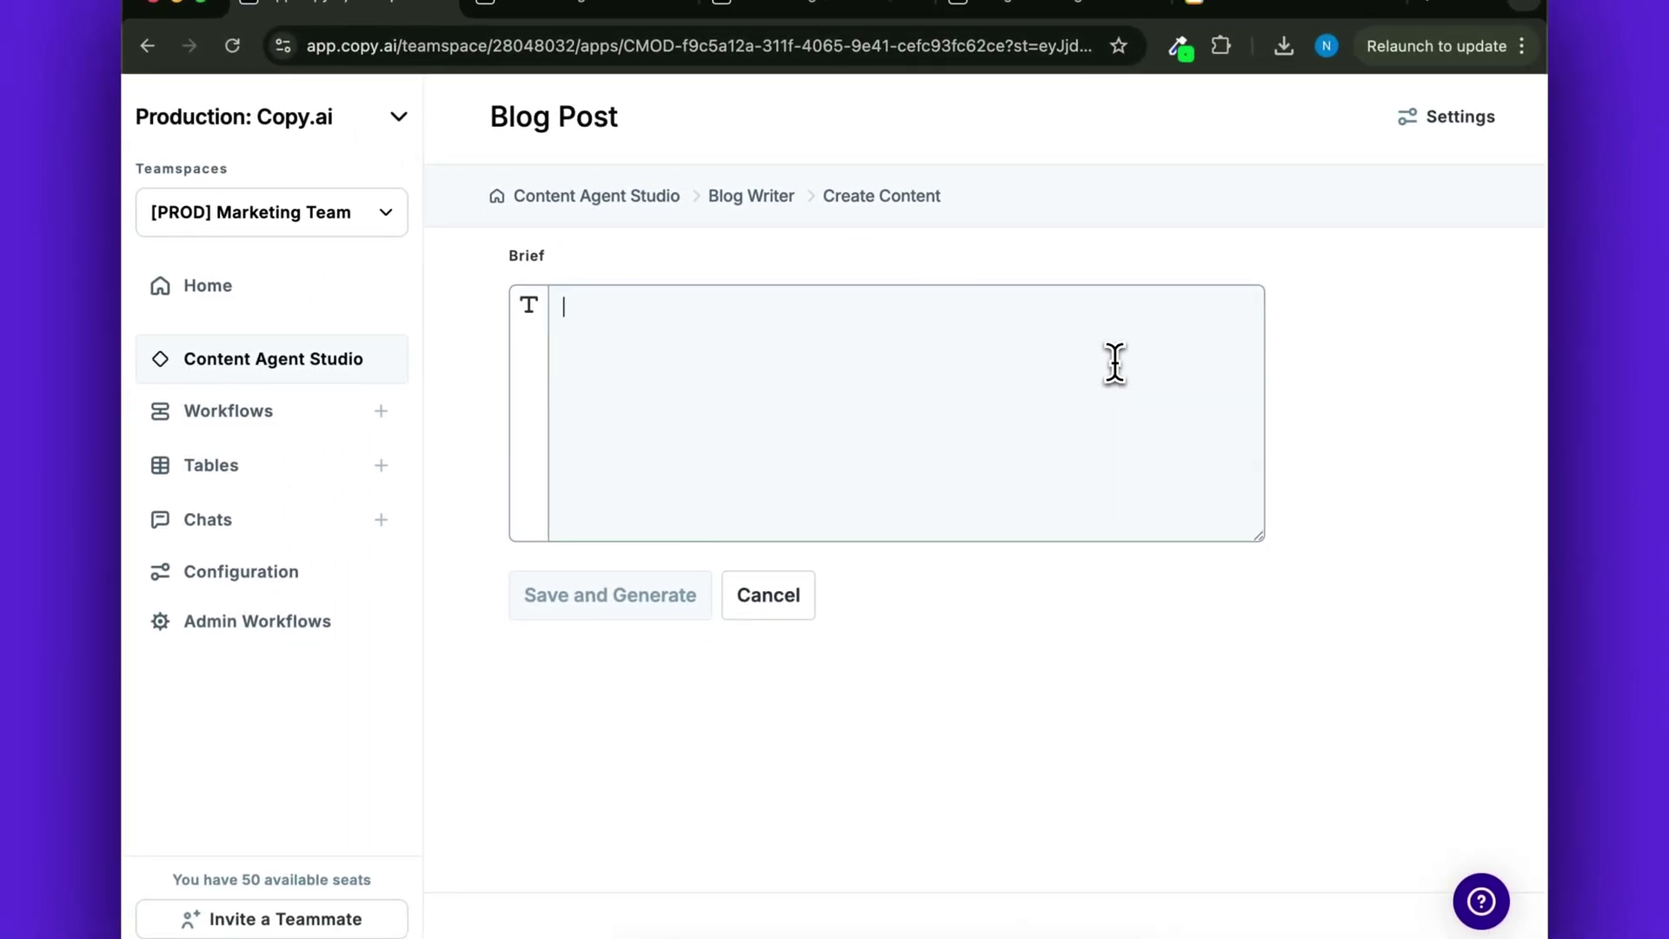
text(Content Marketing 101 - an introduction to content marketing for beginners.)
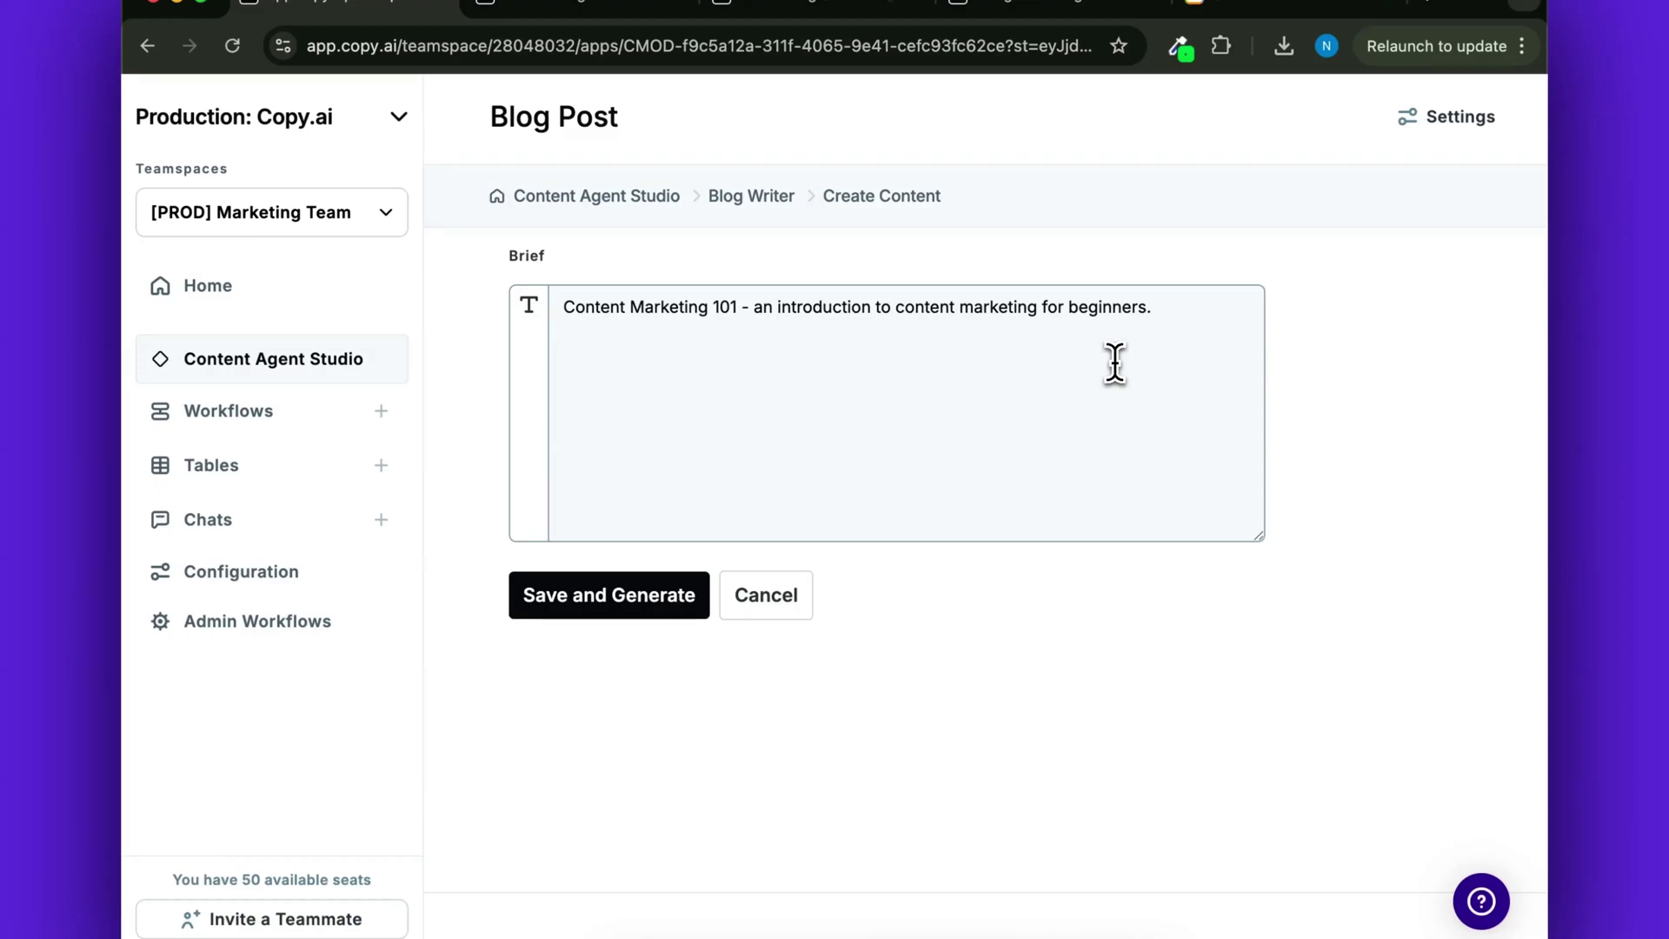
click(662, 593)
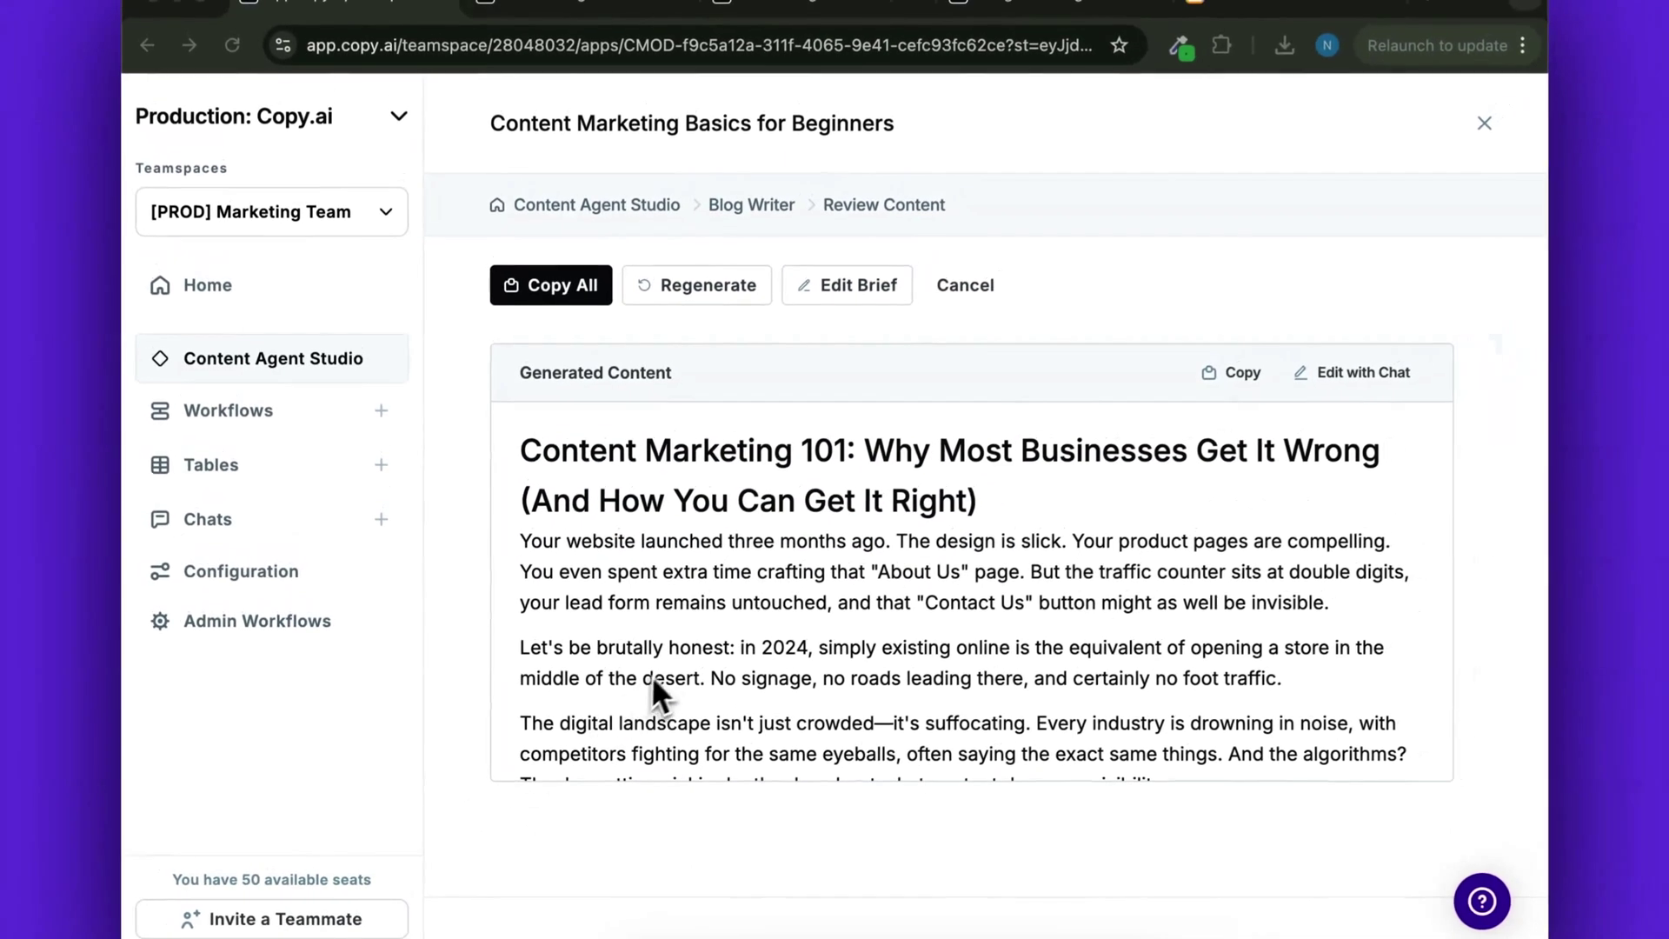
scroll(666, 666, down, 1)
scroll(665, 666, down, 4)
scroll(666, 665, down, 4)
scroll(666, 665, down, 4)
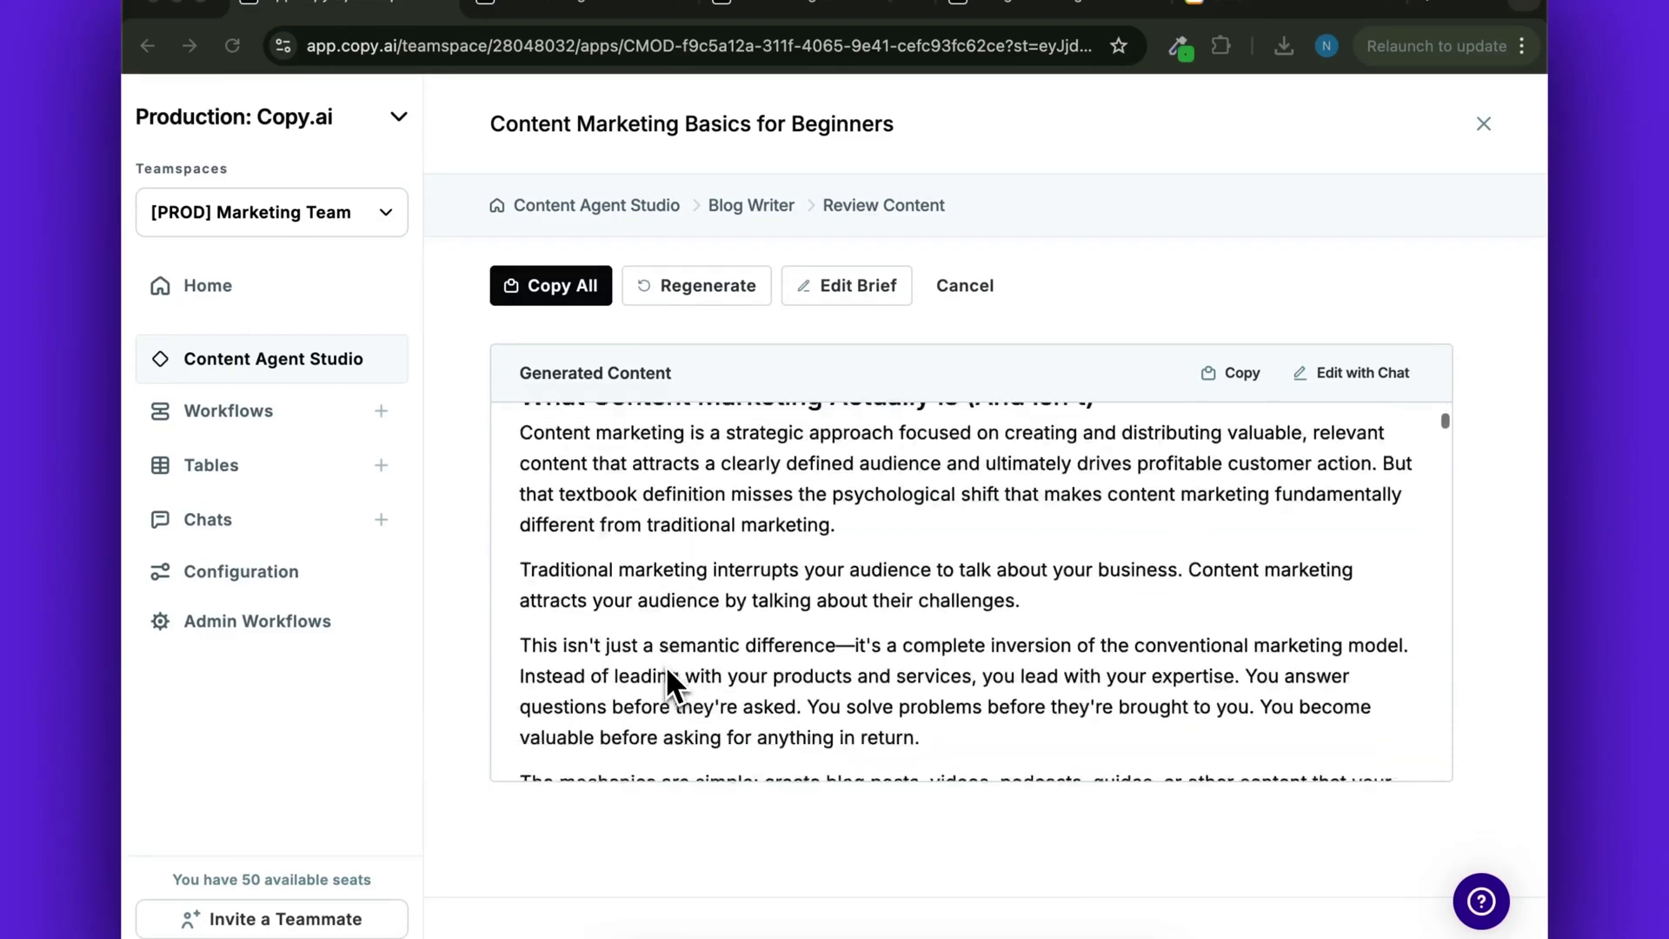
scroll(666, 666, down, 4)
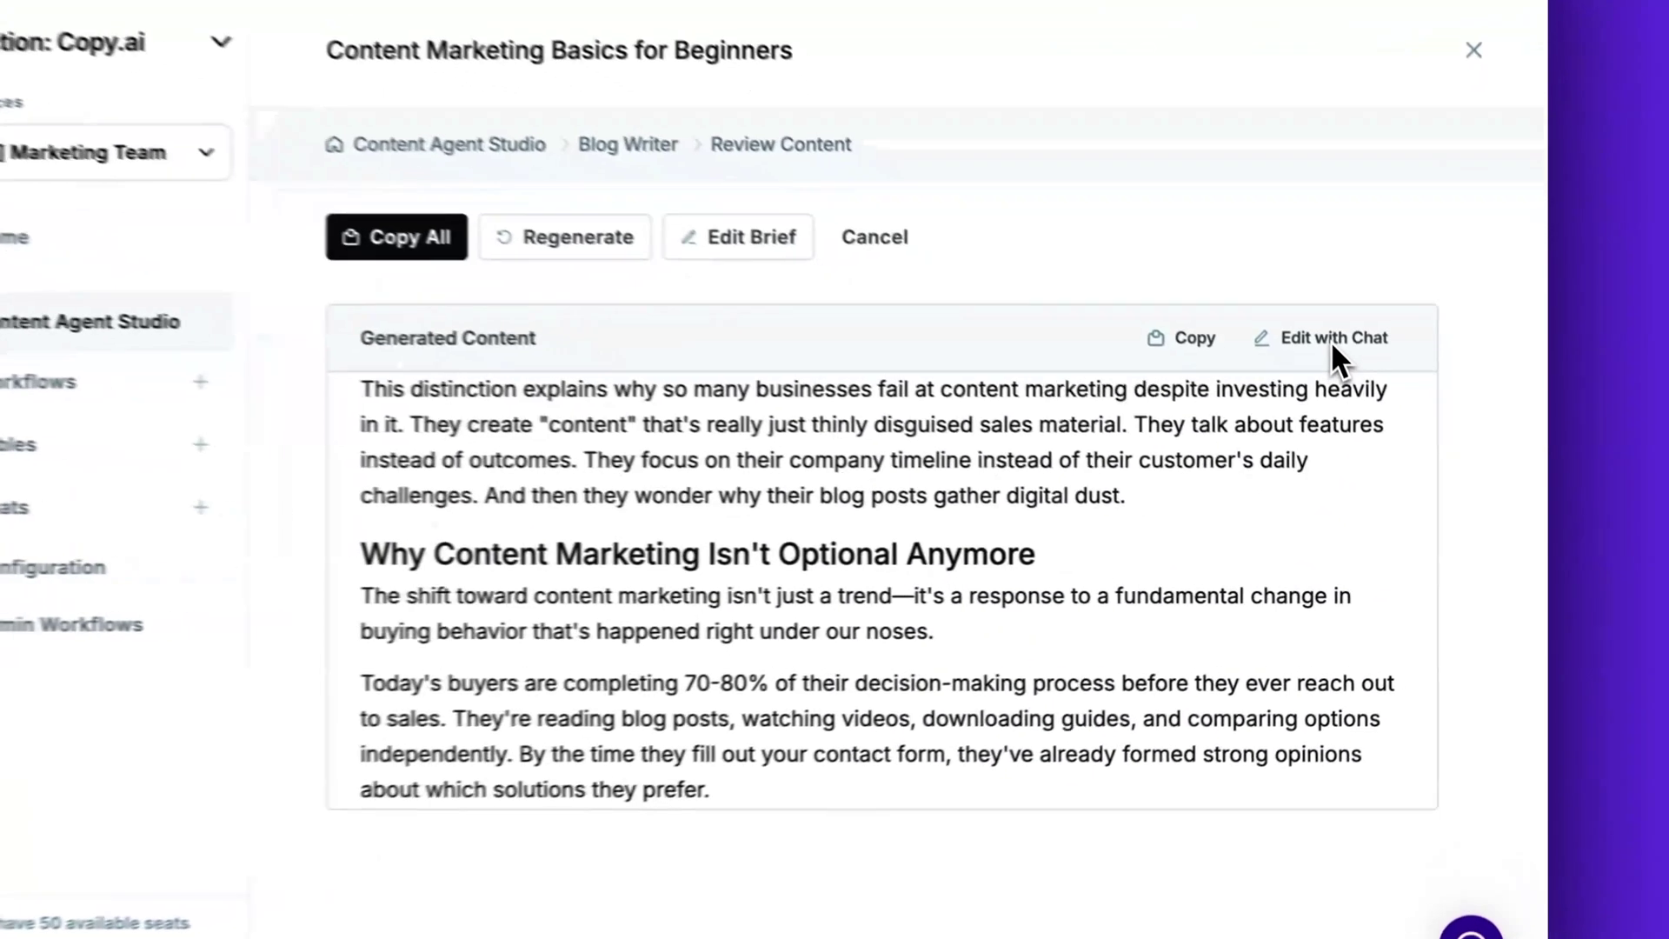
Ask the chat to shorten the 'What Content Marketing Actually Is (And Isn't)' section, then close the chat editor.
click(1325, 335)
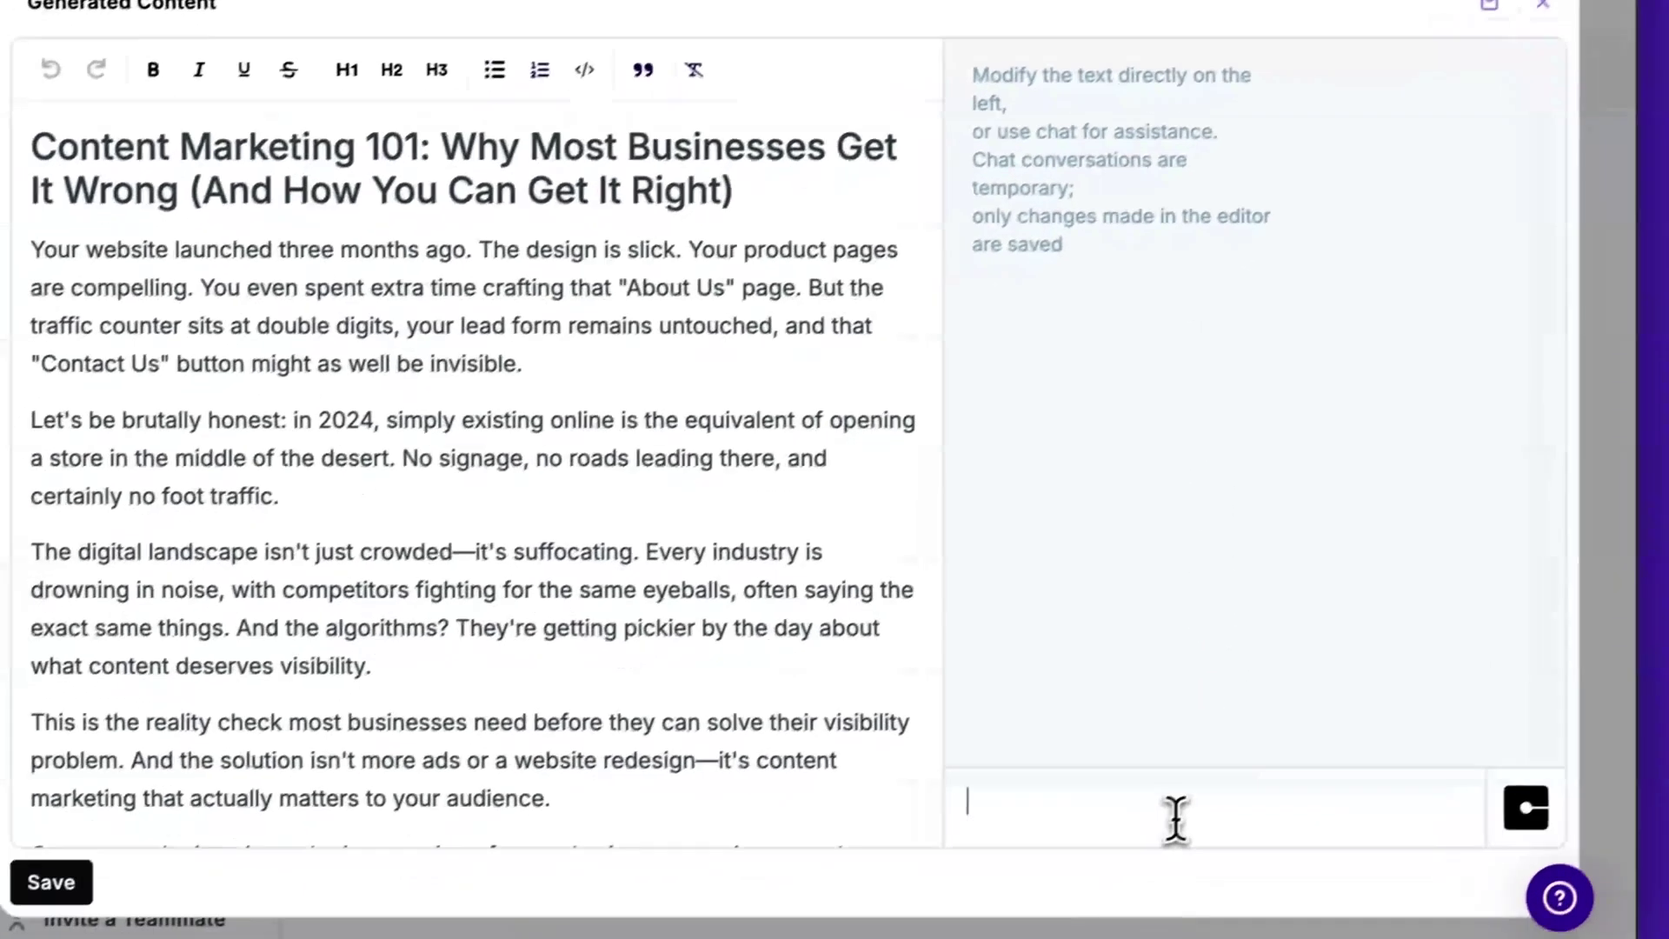
scroll(640, 537, down, 5)
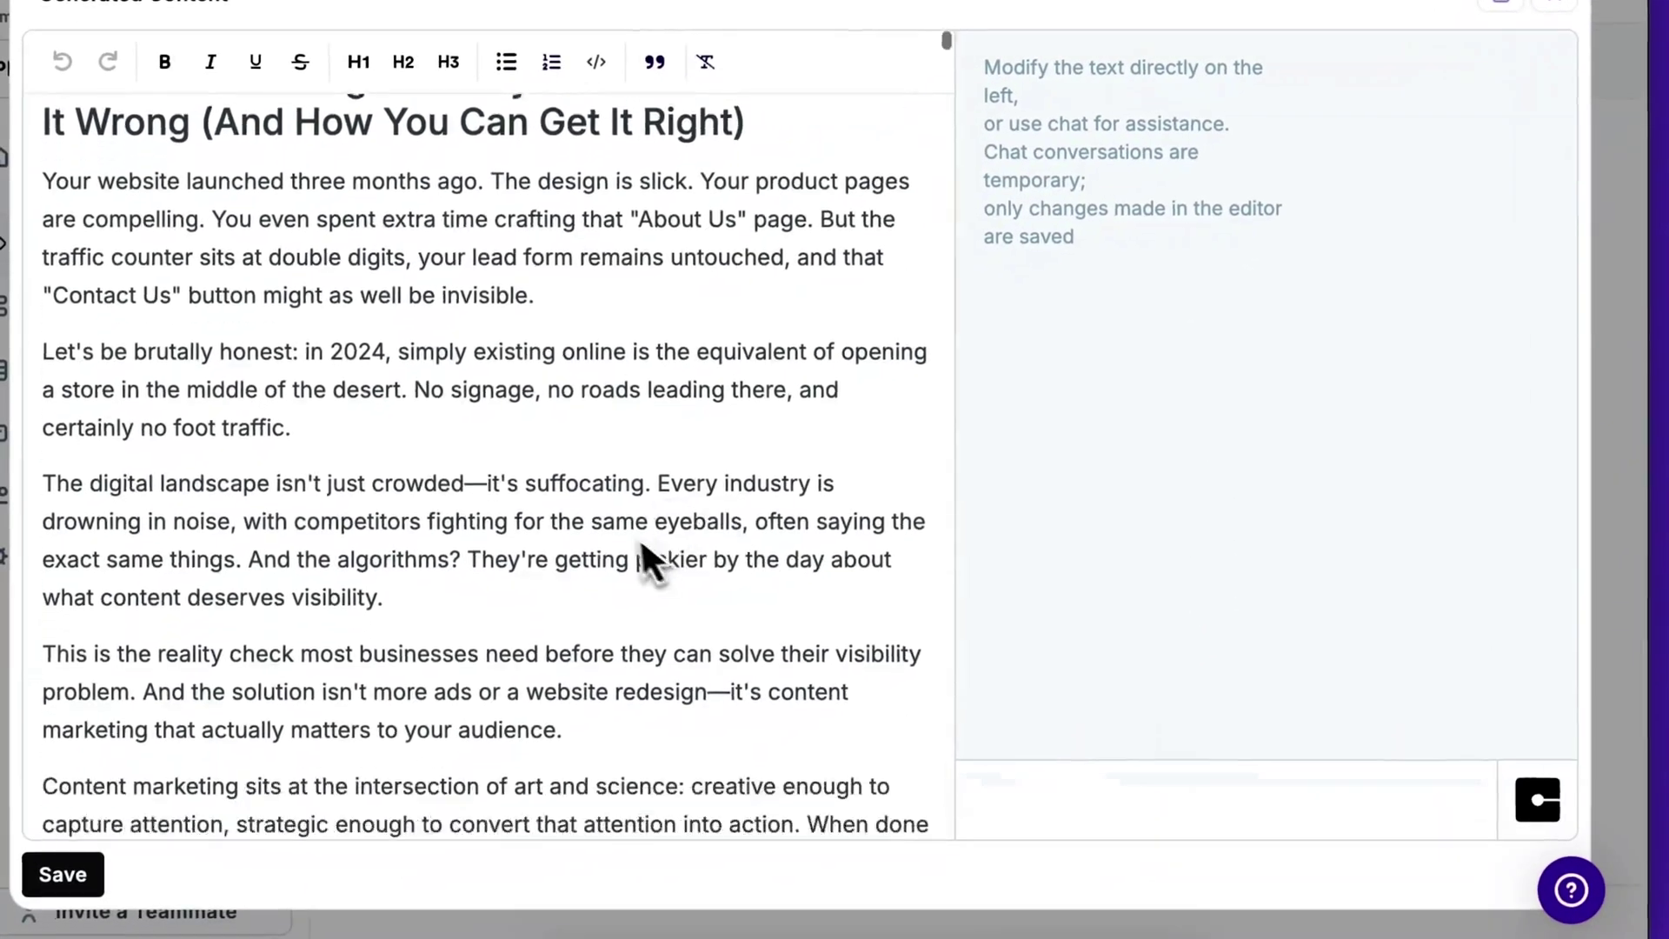
scroll(630, 552, down, 5)
scroll(630, 552, down, 5)
scroll(629, 552, down, 5)
scroll(630, 551, down, 2)
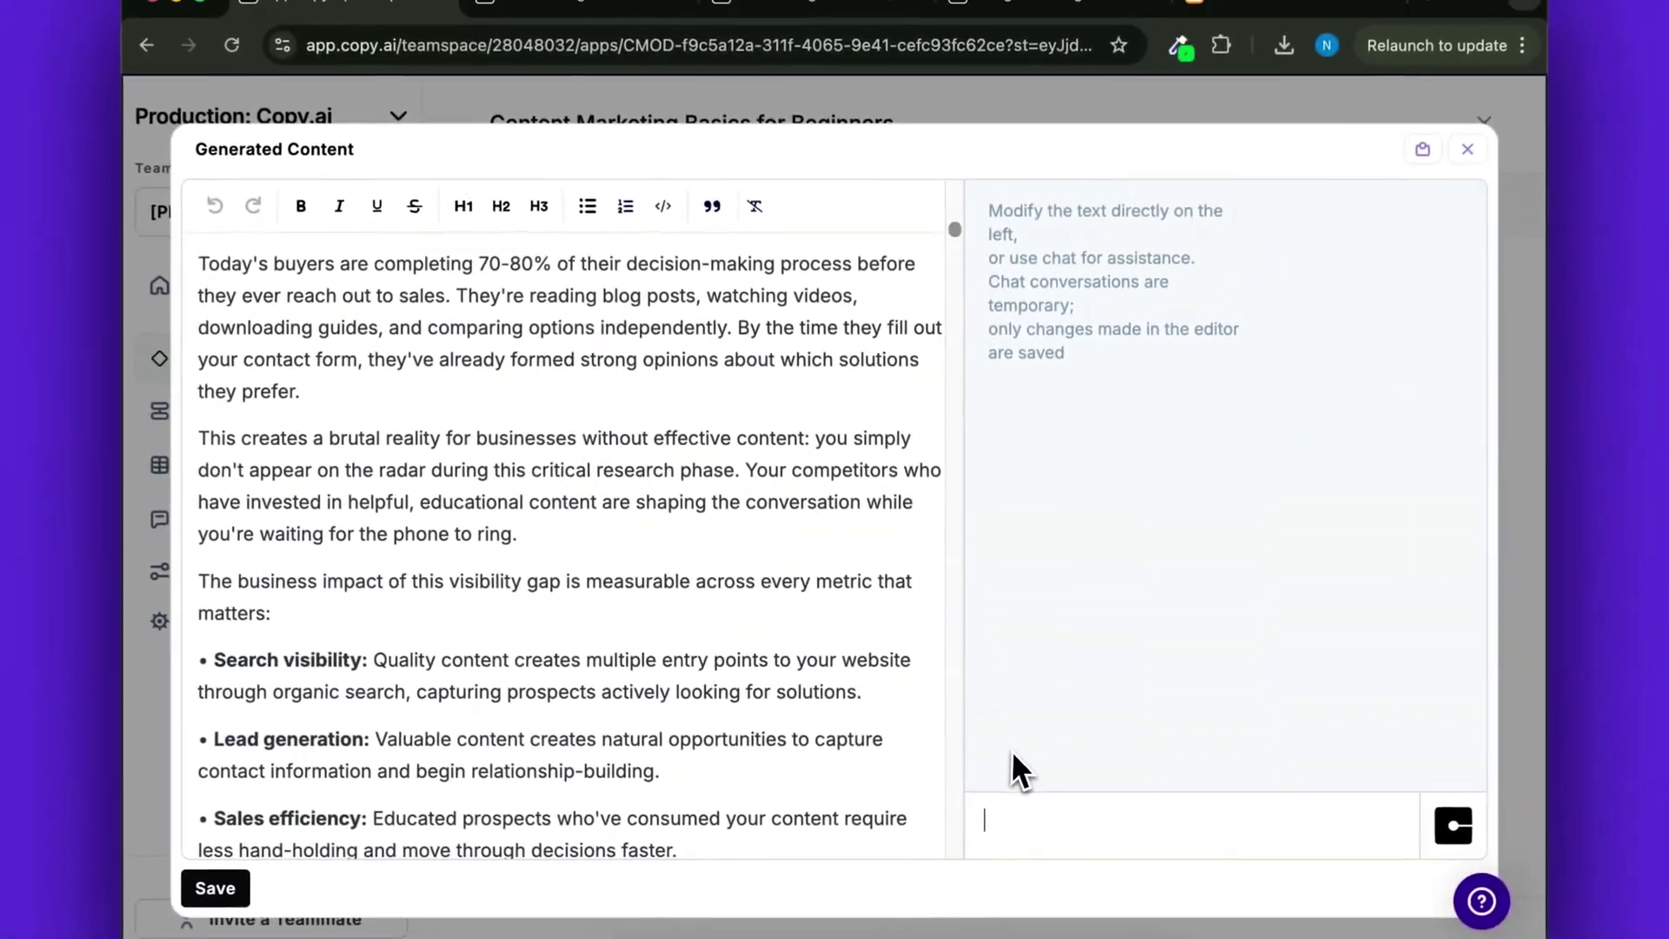
text(Let's shorten the section)
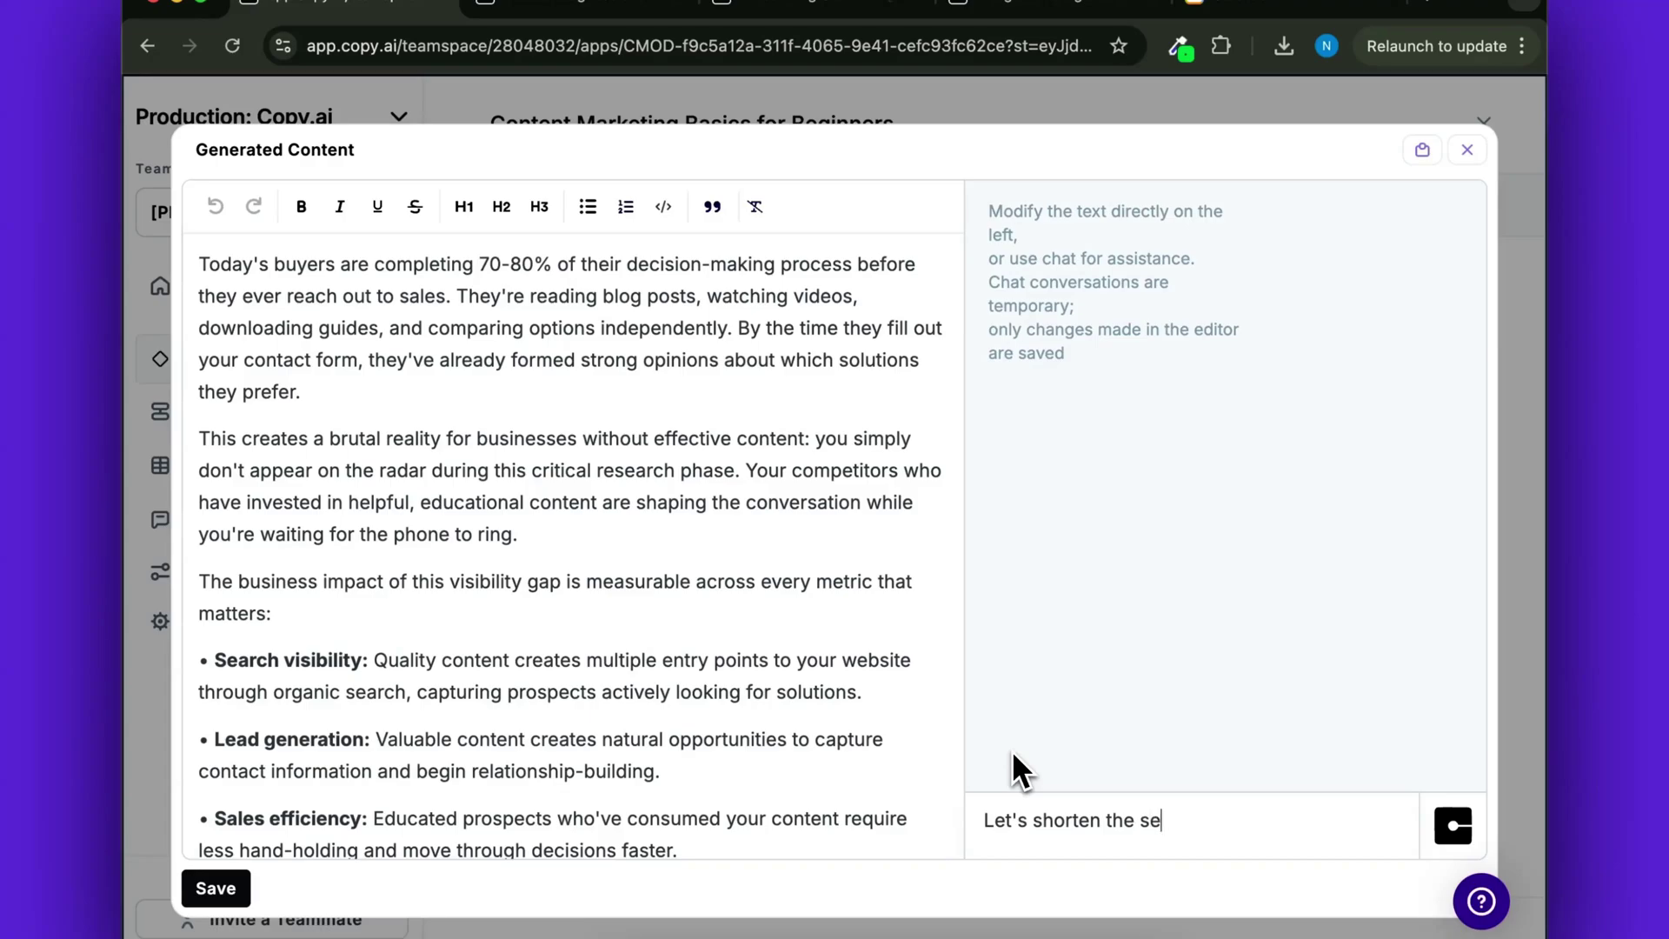
scroll(720, 561, up, 5)
scroll(719, 560, up, 5)
scroll(720, 569, up, 4)
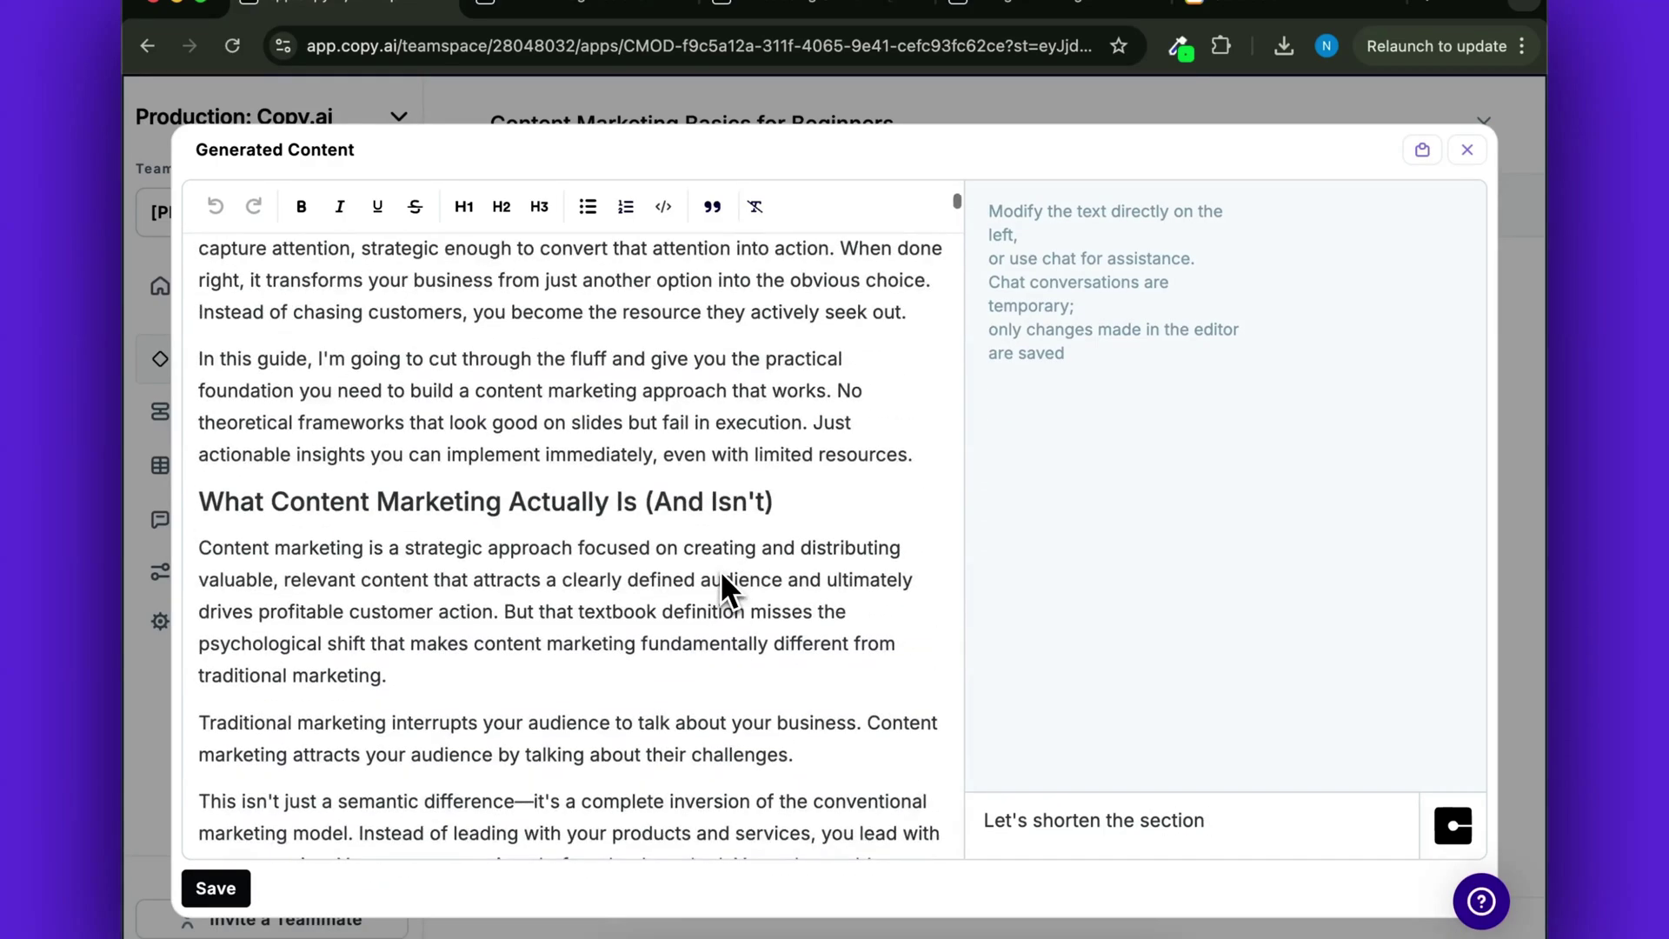
text(What Content Marketing Actualy Is (And Is)
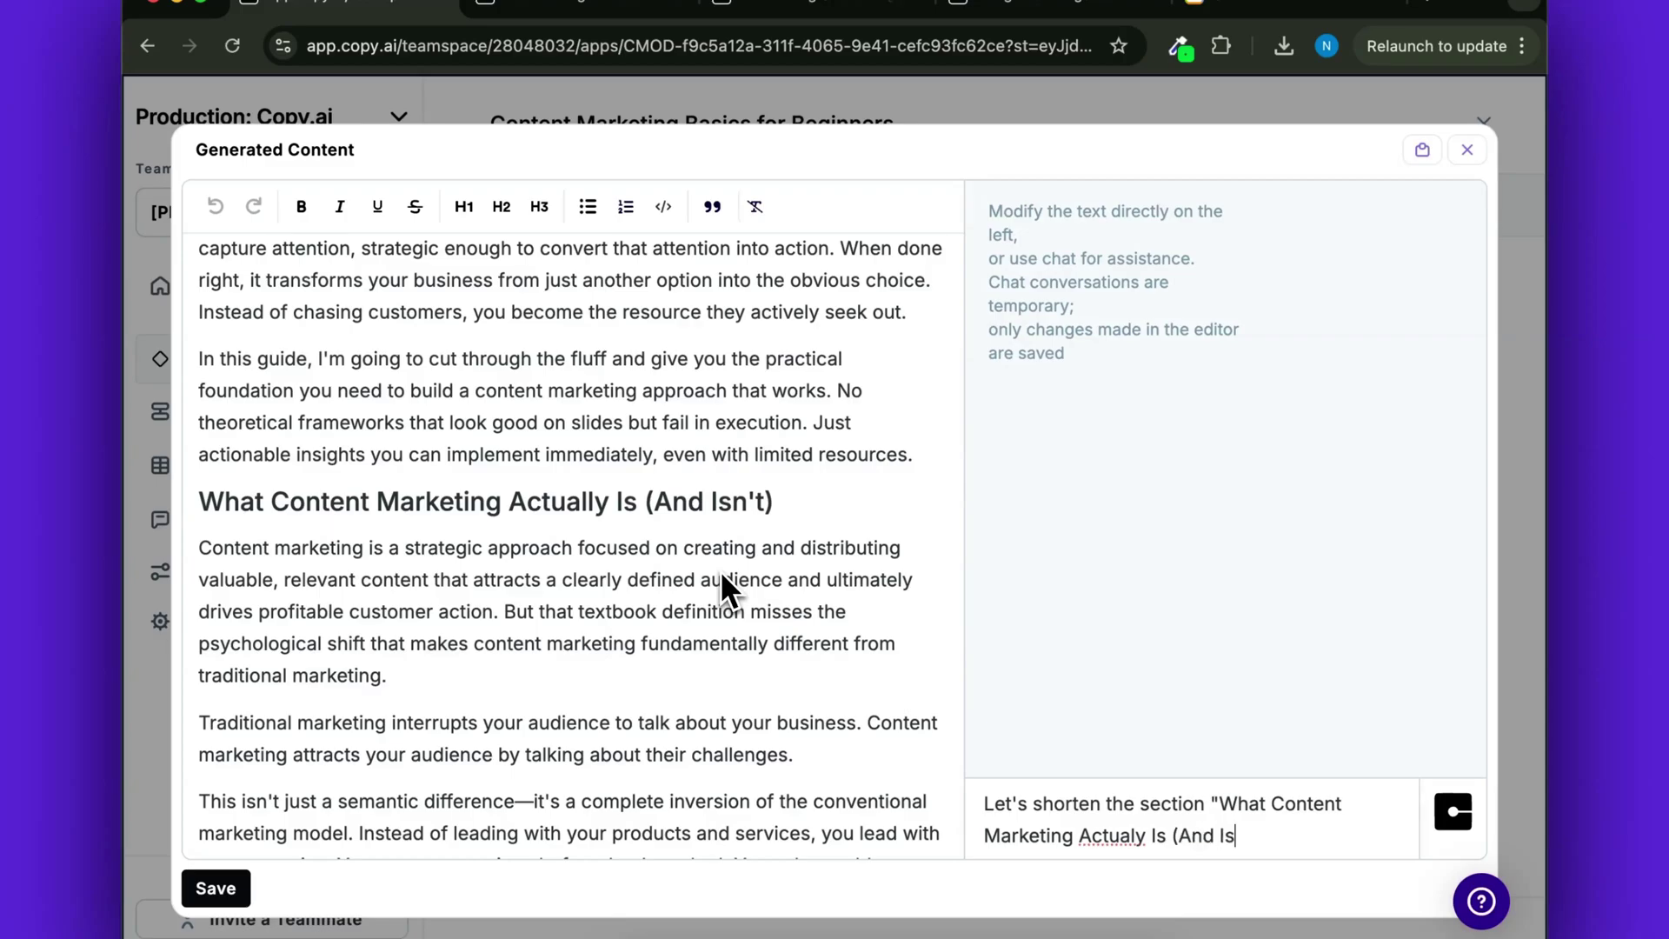
text(")
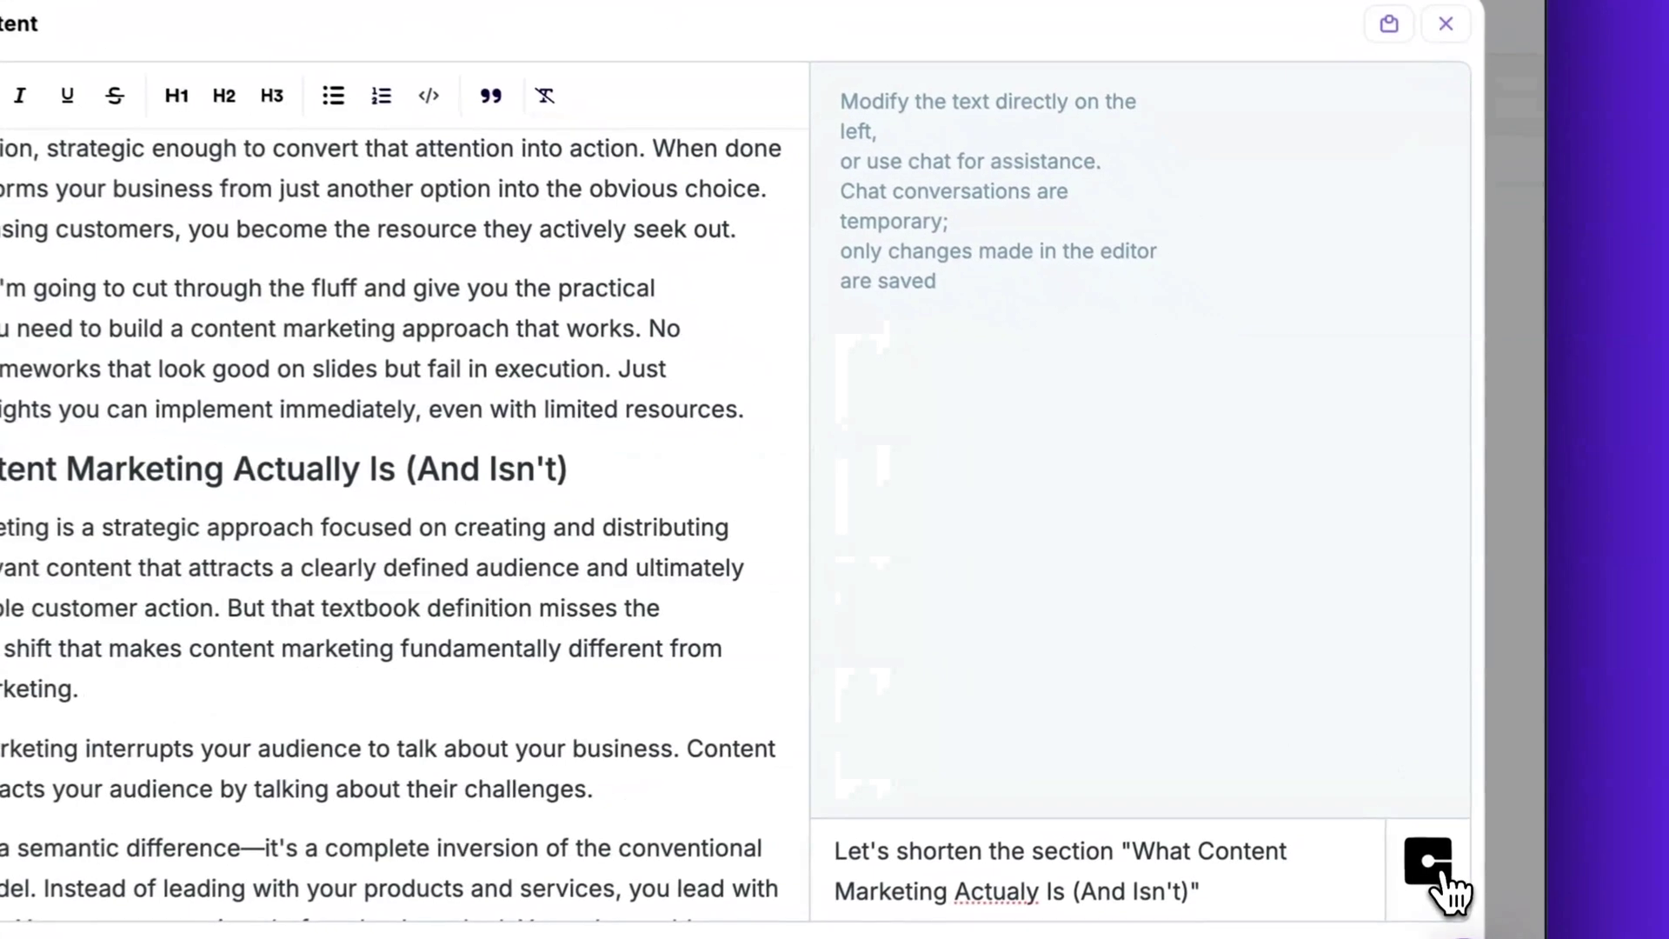
click(1427, 866)
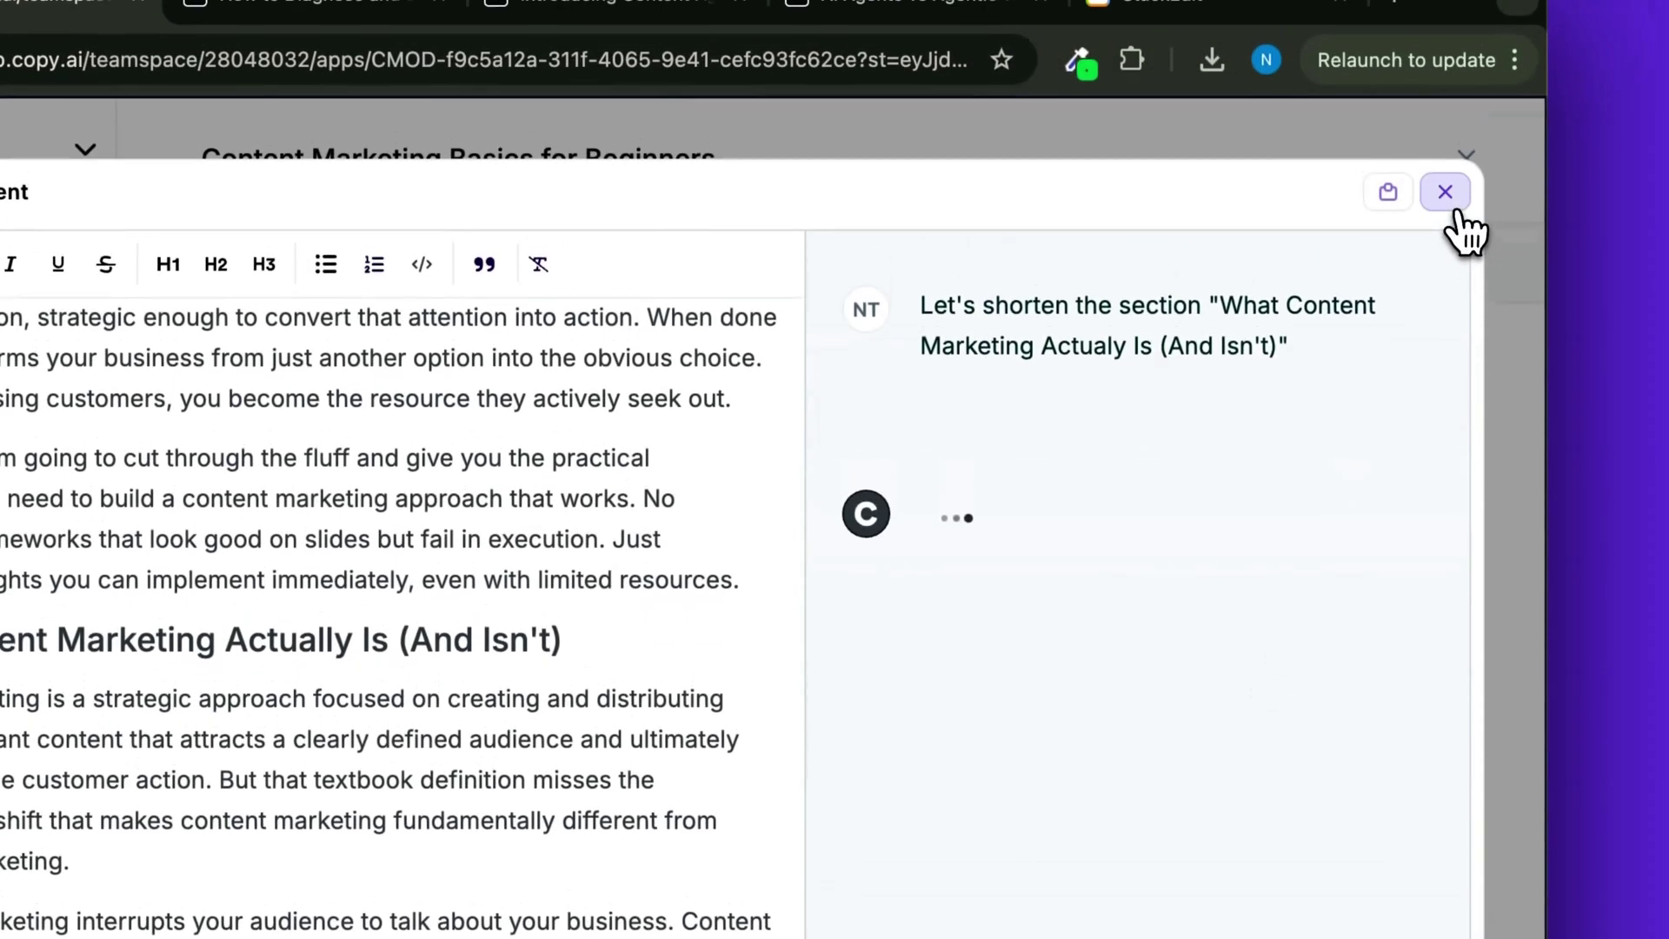
click(1446, 20)
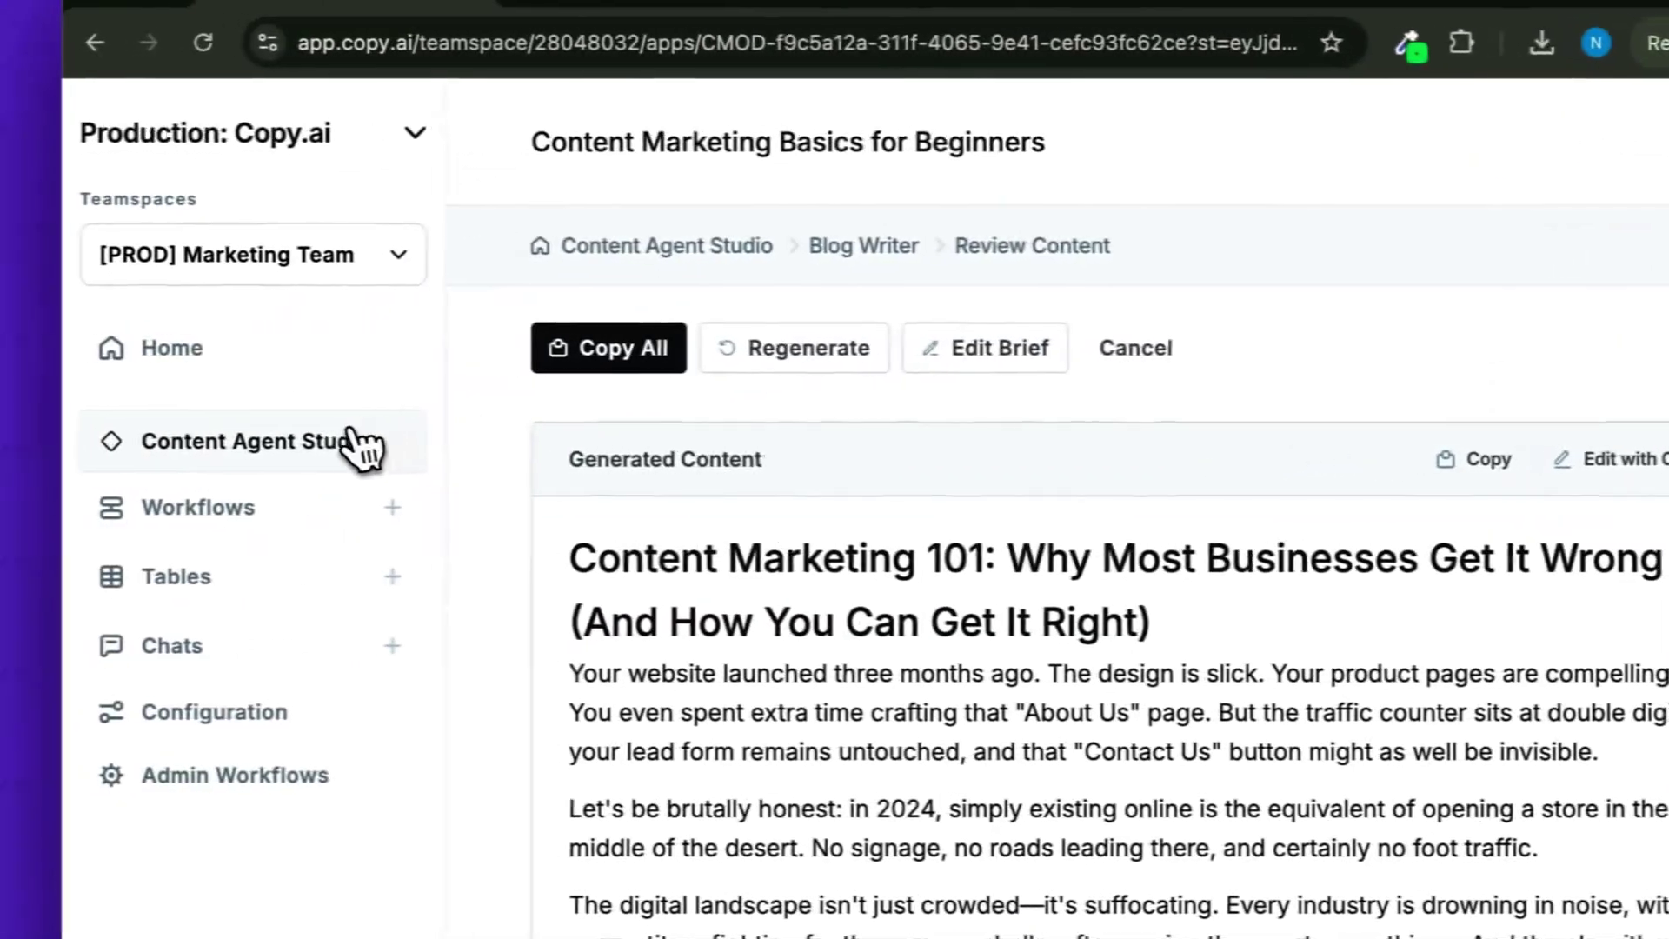
Go back to Blog Writer's content list, which shows 'Content Marketing Basics for Beginners'.
click(913, 246)
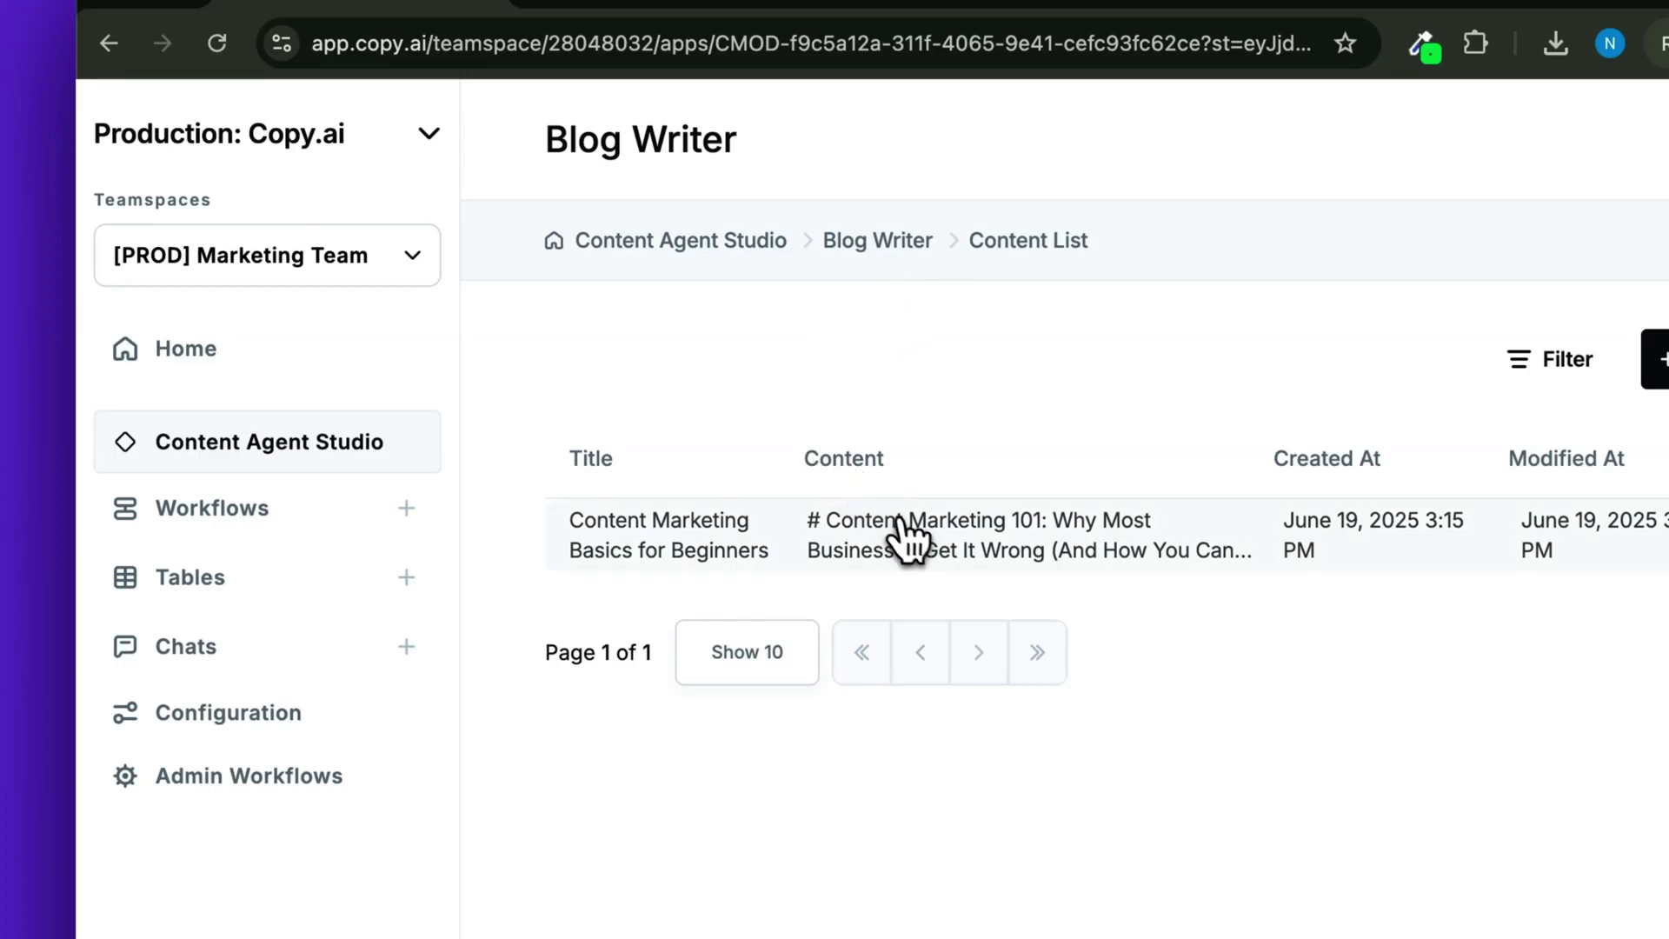